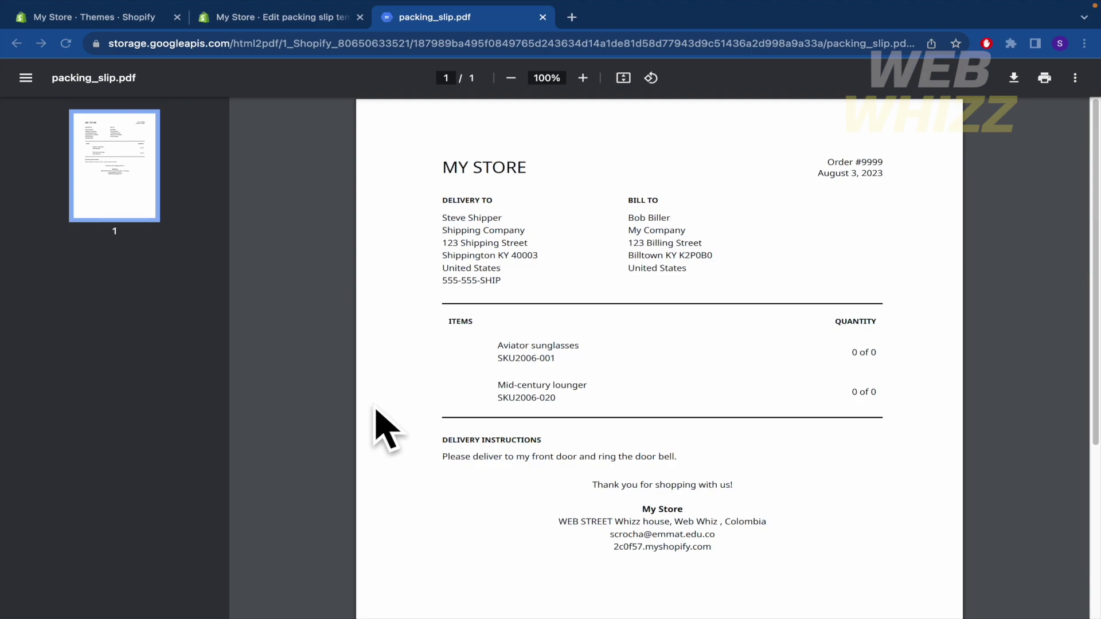
- Review the packing slip PDF's items, delivery address and billing address sections
{"action": "scroll", "coordinate": [504, 453], "scroll_direction": "down", "scroll_amount": 4}
{"action": "scroll", "coordinate": [504, 453], "scroll_direction": "up", "scroll_amount": 4}
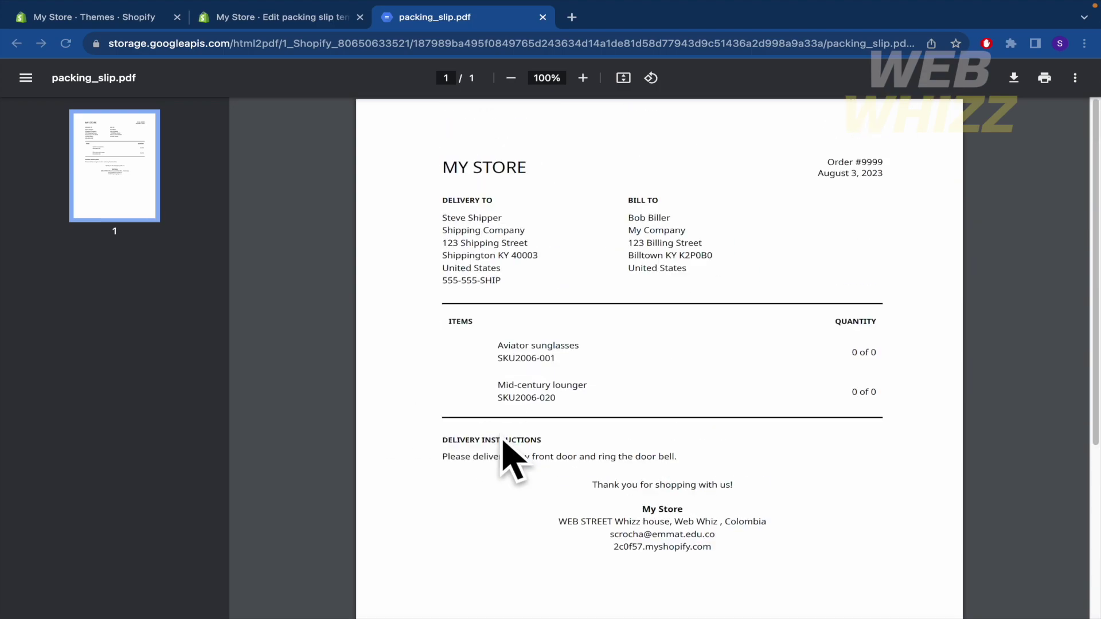
{"action": "scroll", "coordinate": [614, 528], "scroll_direction": "down", "scroll_amount": 4}
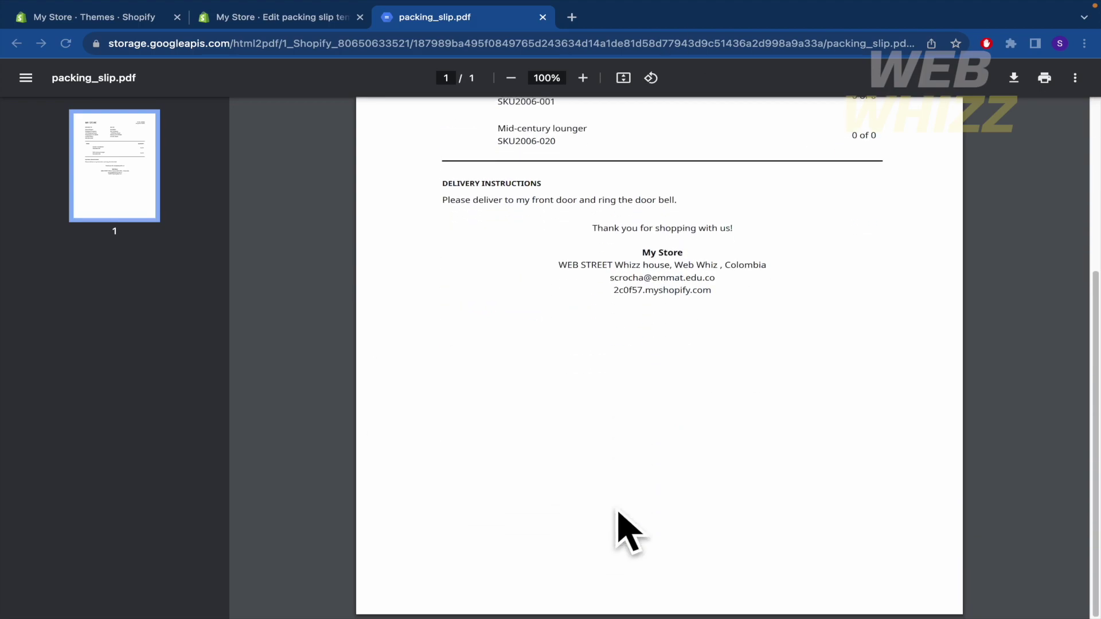
{"action": "scroll", "coordinate": [614, 528], "scroll_direction": "up", "scroll_amount": 4}
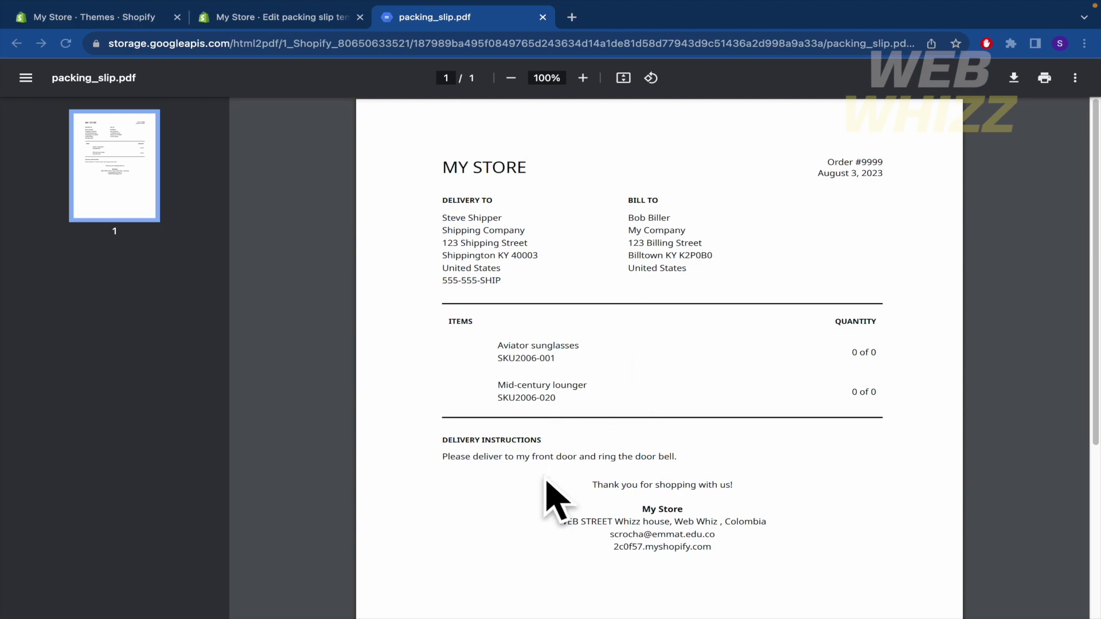
{"action": "left_click", "coordinate": [453, 331]}
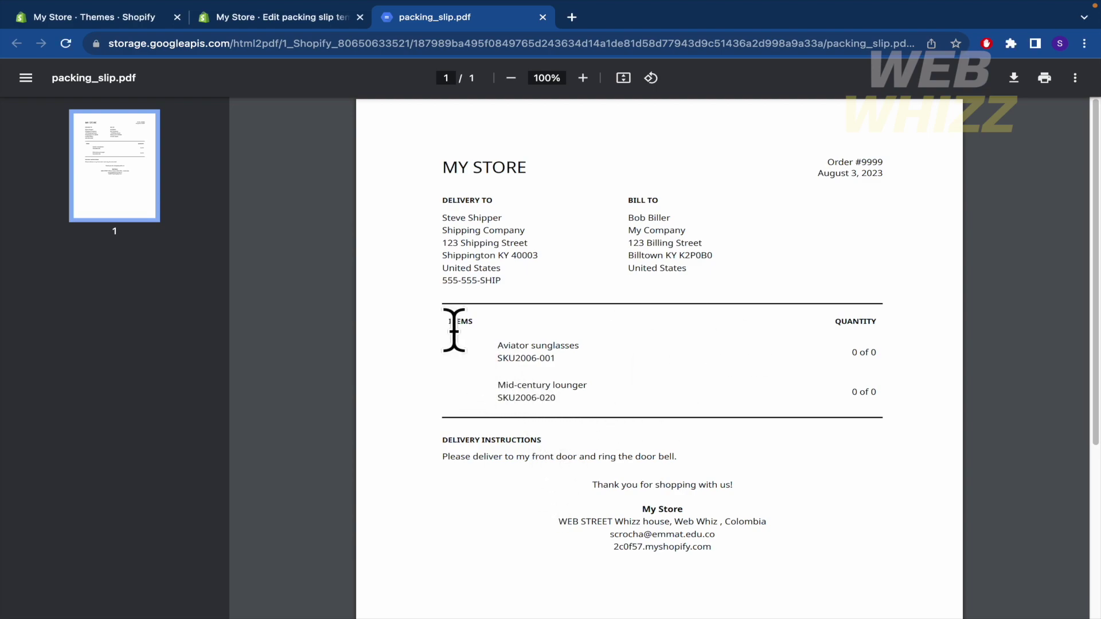
{"action": "left_click", "coordinate": [483, 352]}
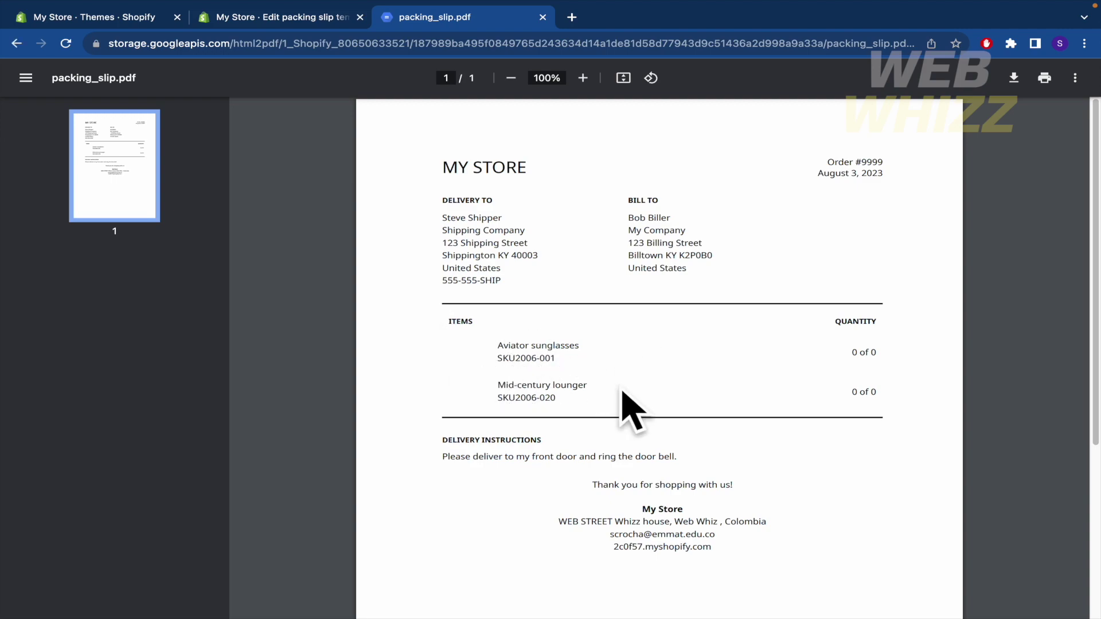
{"action": "scroll", "coordinate": [659, 404], "scroll_direction": "down", "scroll_amount": 1}
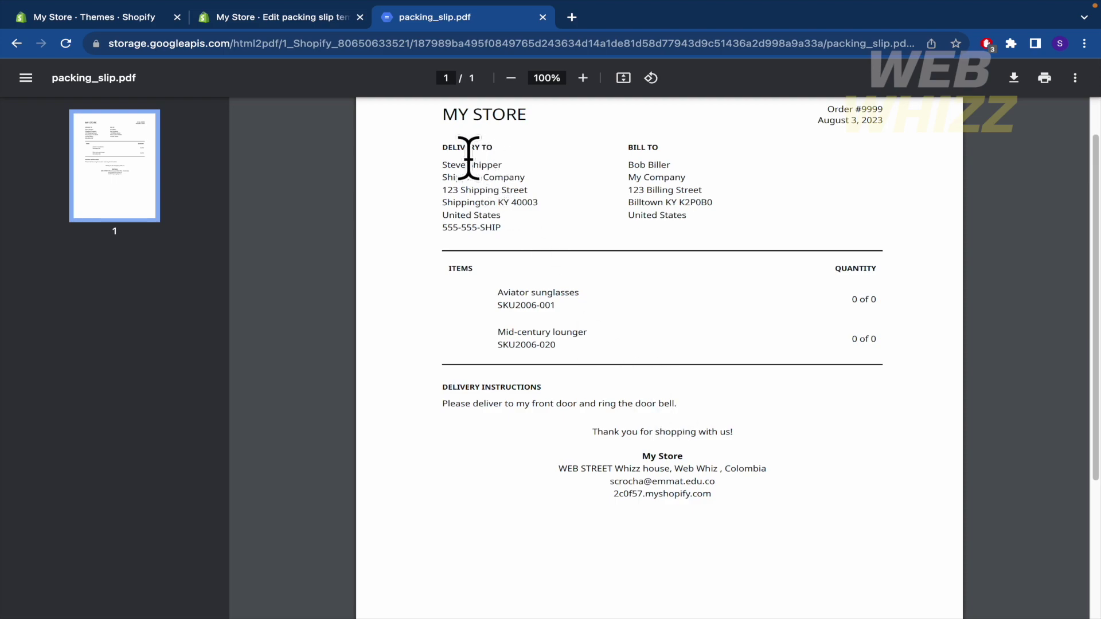
{"action": "left_click", "coordinate": [534, 201]}
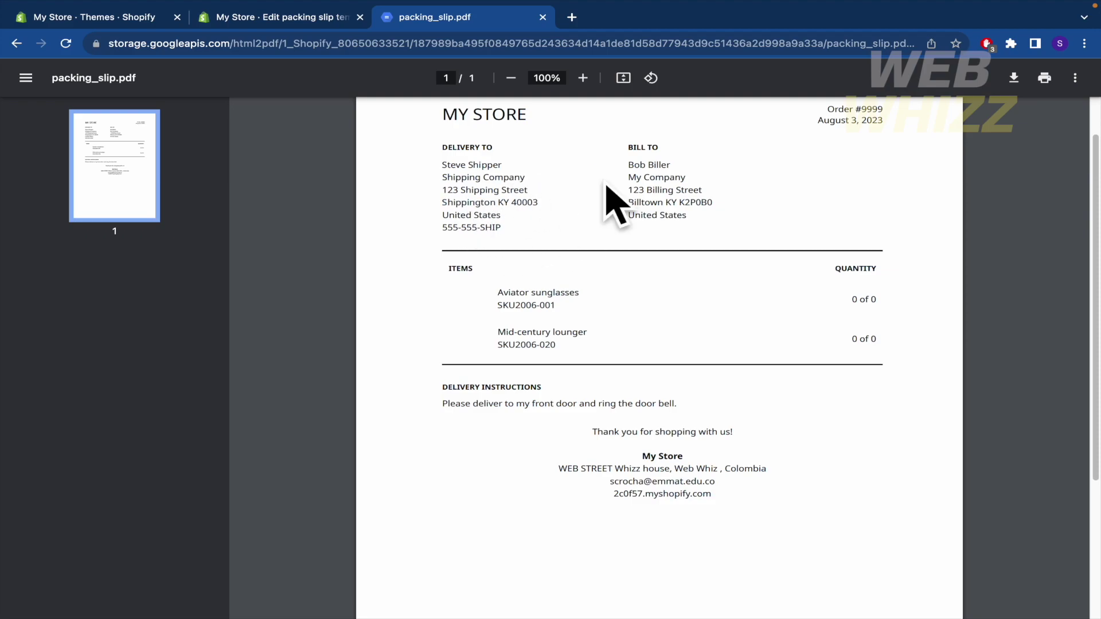
{"action": "left_click_drag", "start_coordinate": [625, 148], "coordinate": [685, 164]}
{"action": "left_click", "coordinate": [699, 175]}
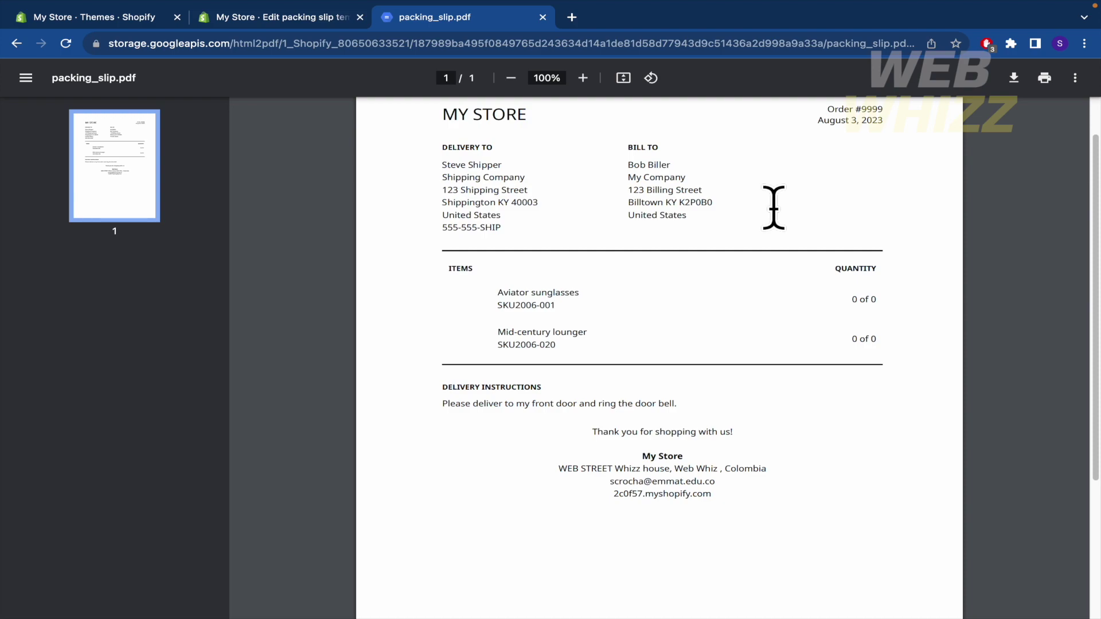
- Inspect the store name and store address line in the PDF footer
{"action": "scroll", "coordinate": [757, 275], "scroll_direction": "down", "scroll_amount": 1}
{"action": "scroll", "coordinate": [751, 312], "scroll_direction": "down", "scroll_amount": 2}
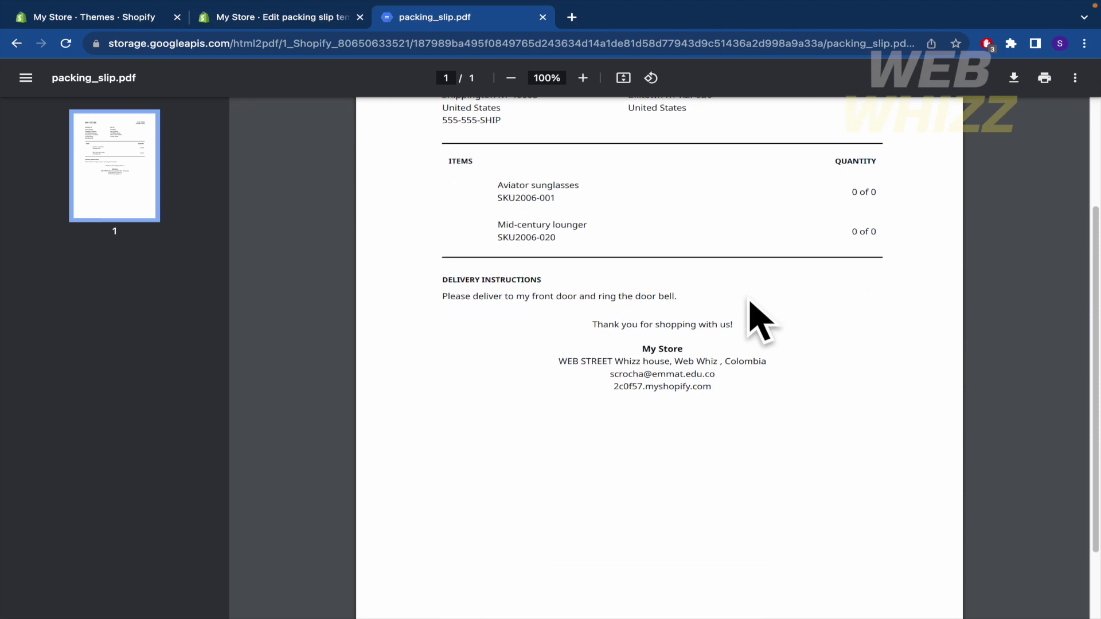
{"action": "scroll", "coordinate": [644, 344], "scroll_direction": "up", "scroll_amount": 1}
{"action": "scroll", "coordinate": [646, 372], "scroll_direction": "down", "scroll_amount": 1}
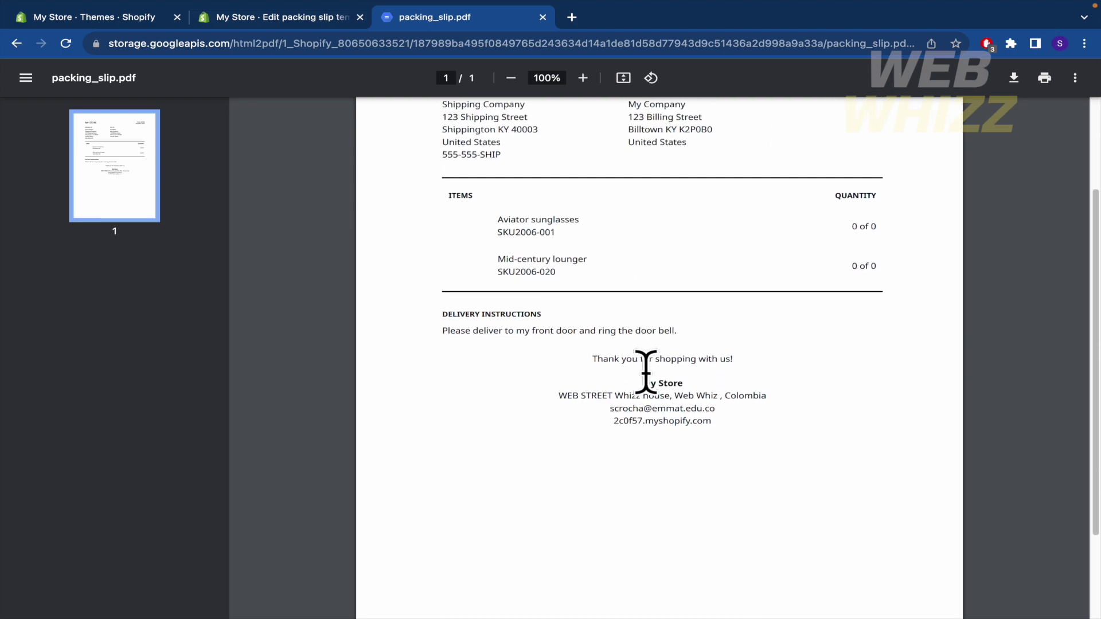
{"action": "left_click", "coordinate": [546, 382]}
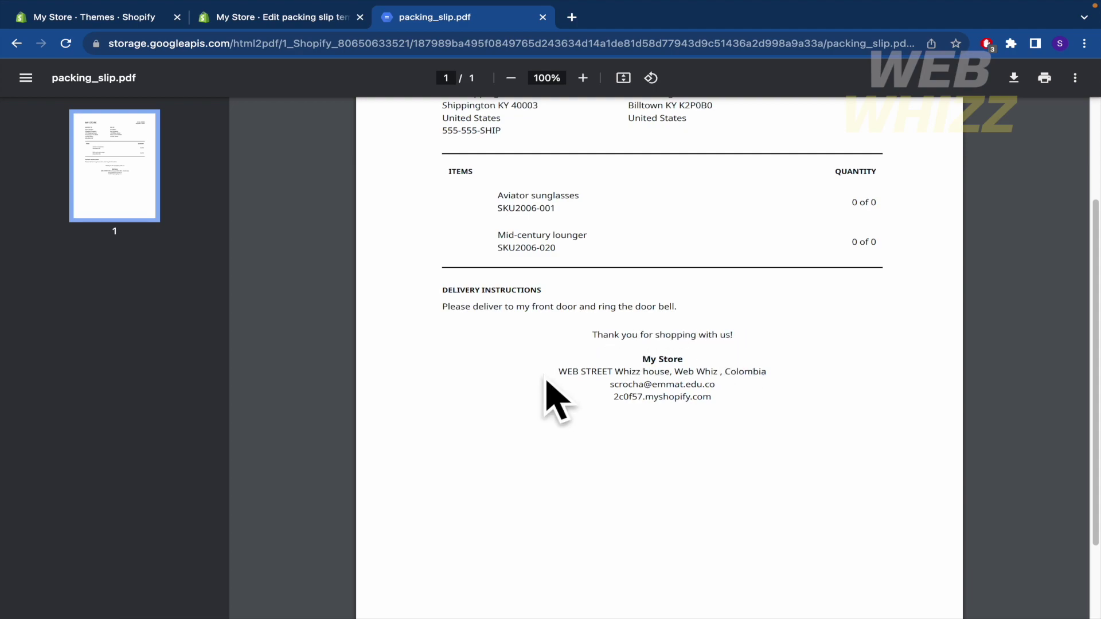
{"action": "left_click_drag", "start_coordinate": [552, 373], "coordinate": [835, 378]}
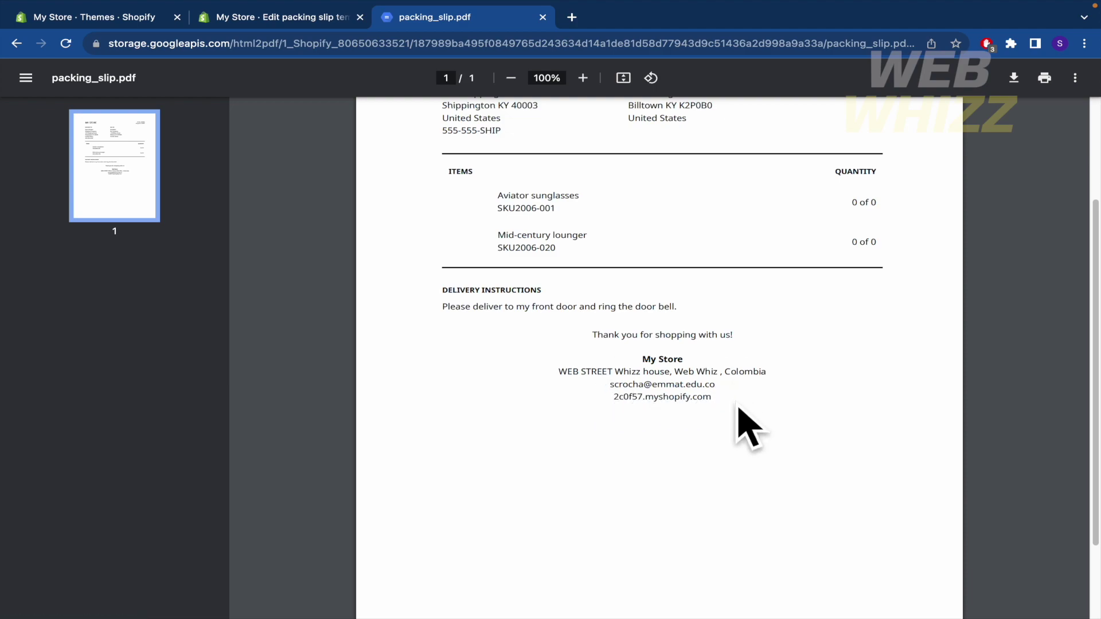
{"action": "scroll", "coordinate": [738, 408], "scroll_direction": "up", "scroll_amount": 3}
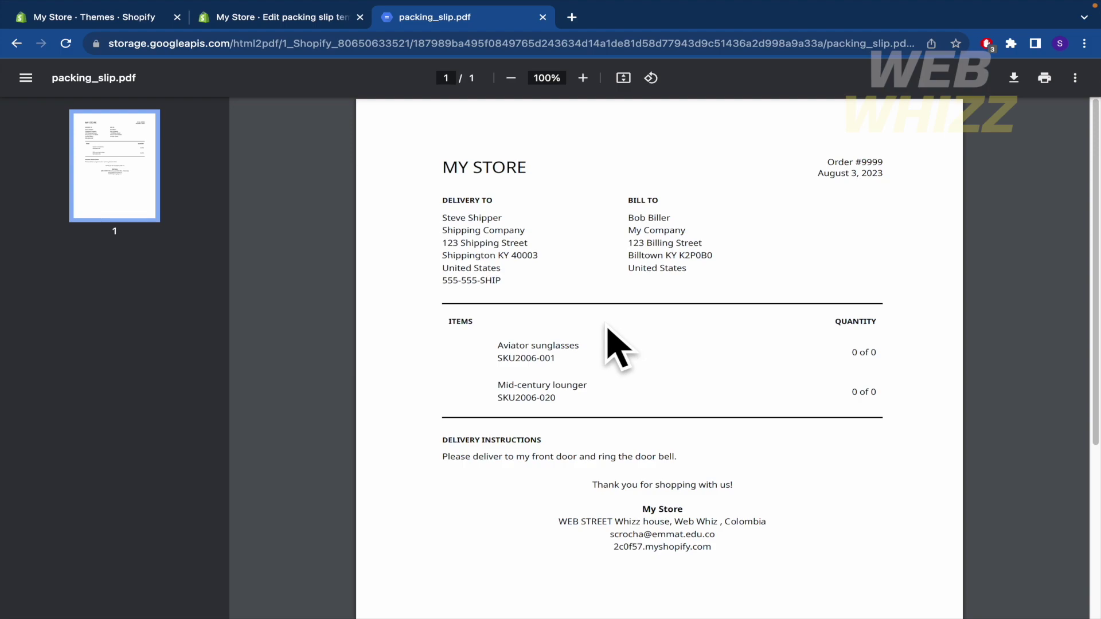
- Leave the PDF preview for the store's Themes page, with Dawn as current theme
{"action": "left_click", "coordinate": [281, 17]}
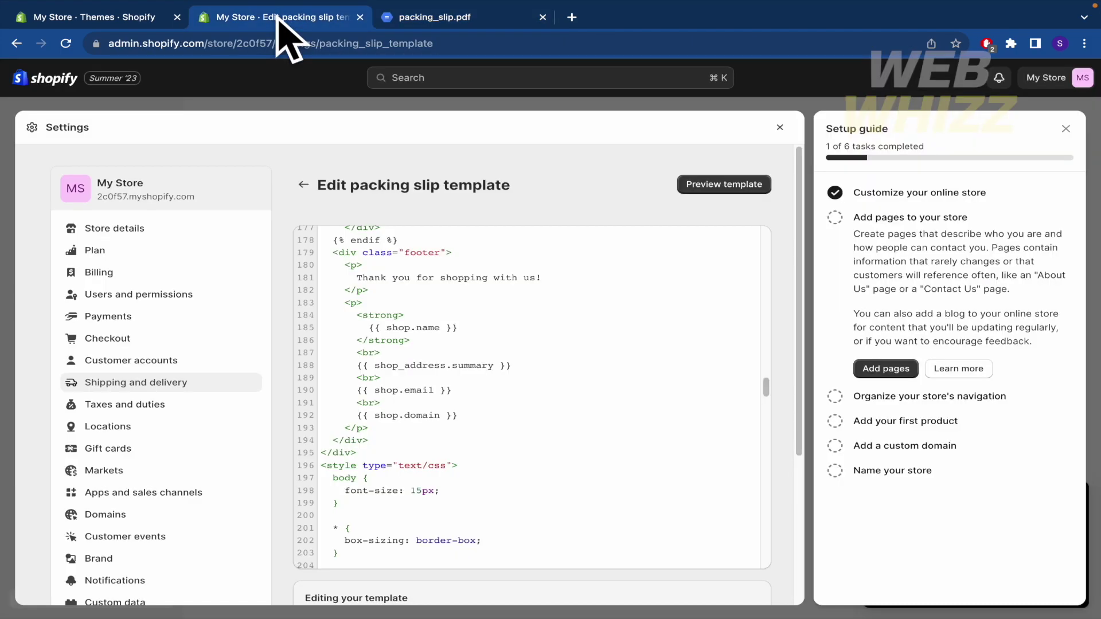
{"action": "left_click", "coordinate": [161, 12]}
{"action": "scroll", "coordinate": [237, 333], "scroll_direction": "up", "scroll_amount": 10}
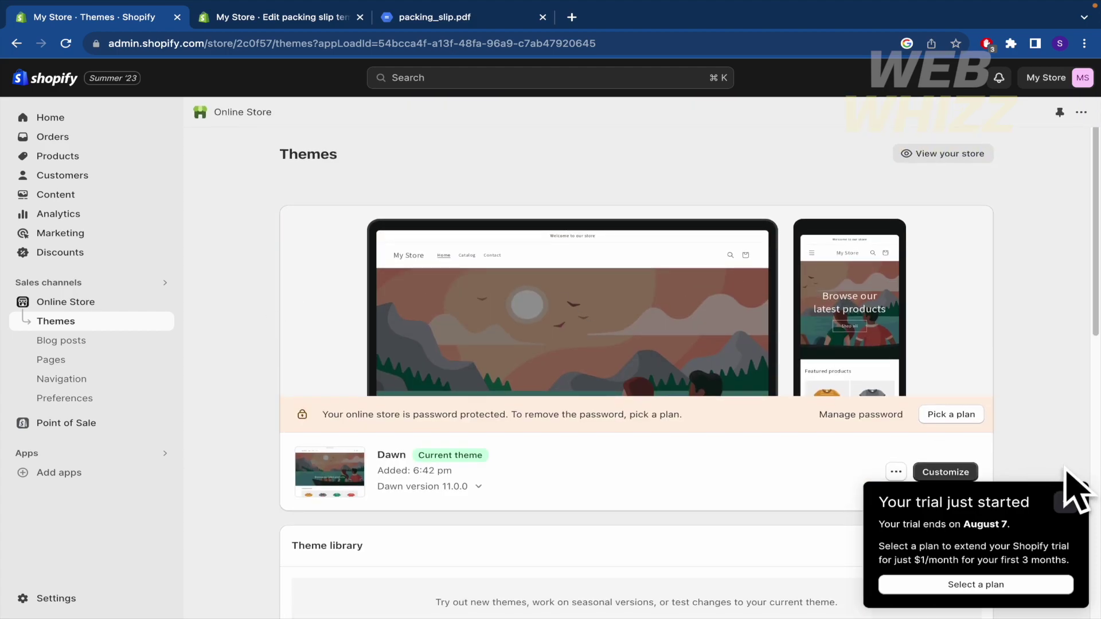
{"action": "left_click", "coordinate": [430, 15]}
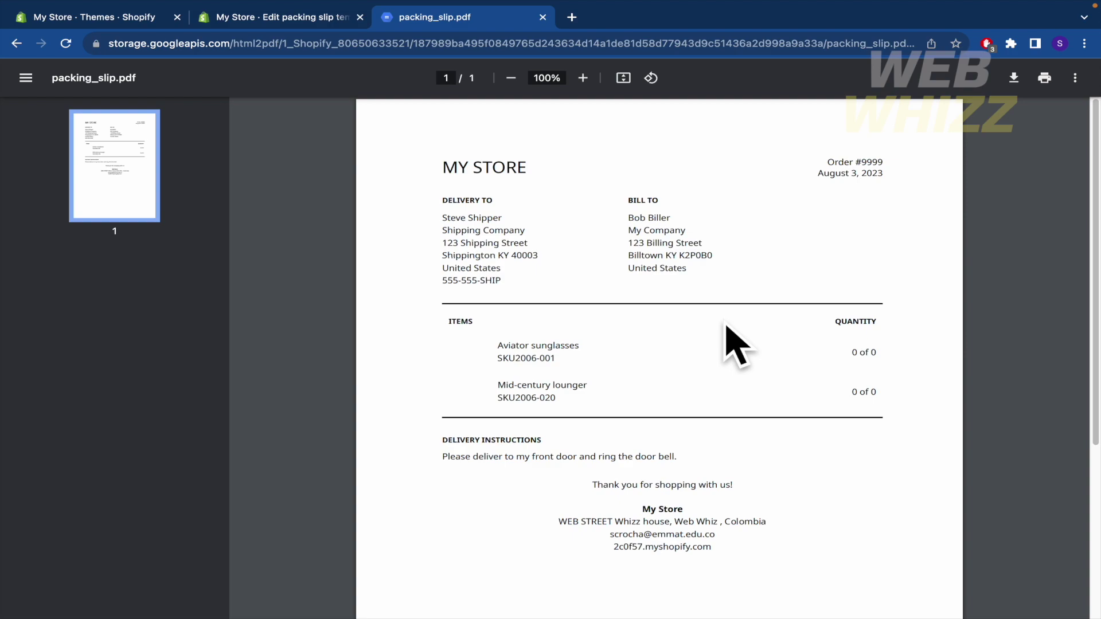
{"action": "left_click_drag", "start_coordinate": [629, 231], "coordinate": [738, 261]}
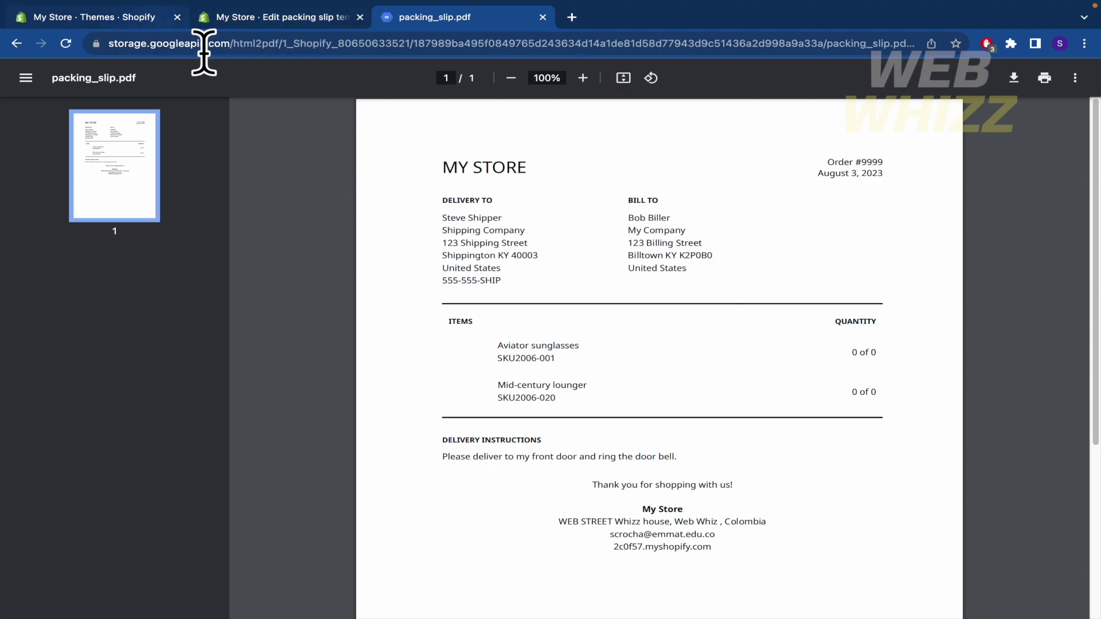
{"action": "left_click", "coordinate": [114, 17]}
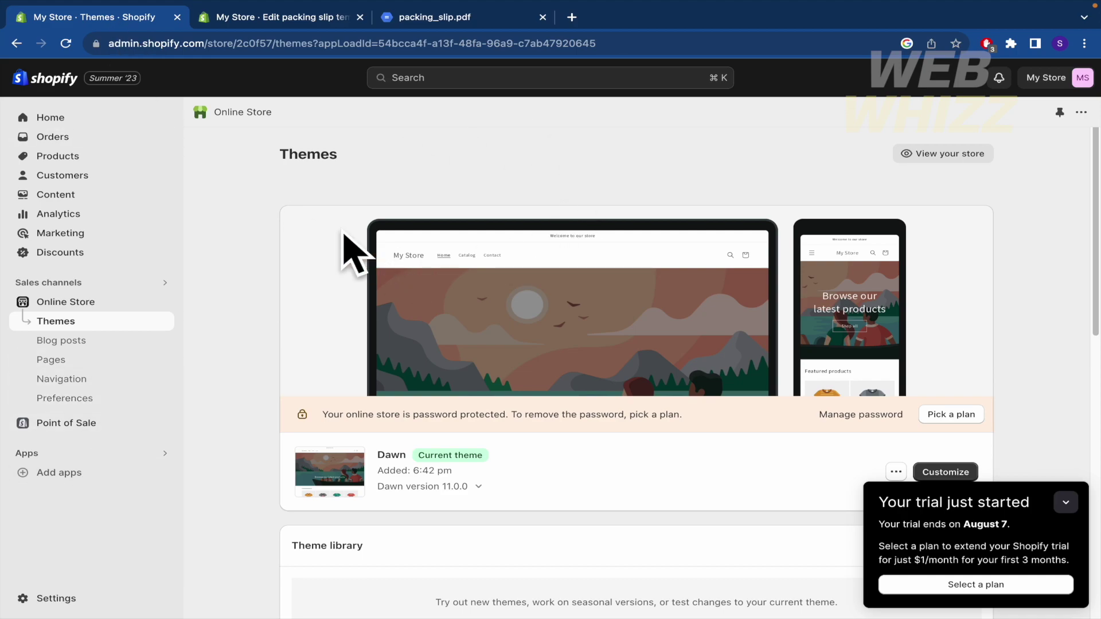
- Go to Settings > Checkout and find the Customer information section
{"action": "left_click", "coordinate": [77, 601]}
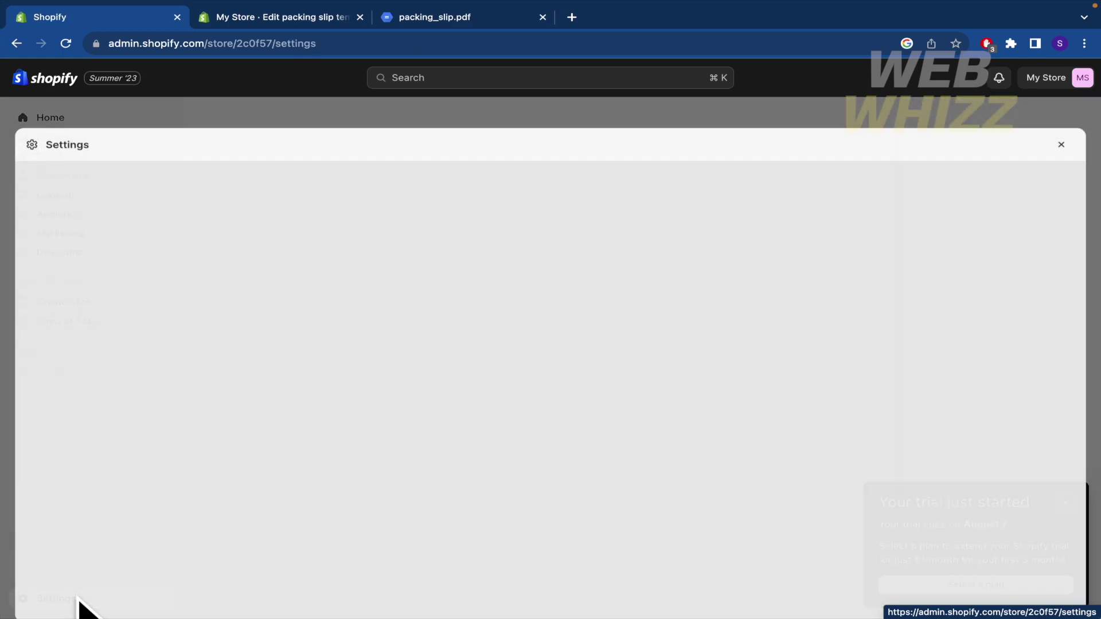
{"action": "scroll", "coordinate": [164, 456], "scroll_direction": "down", "scroll_amount": 2}
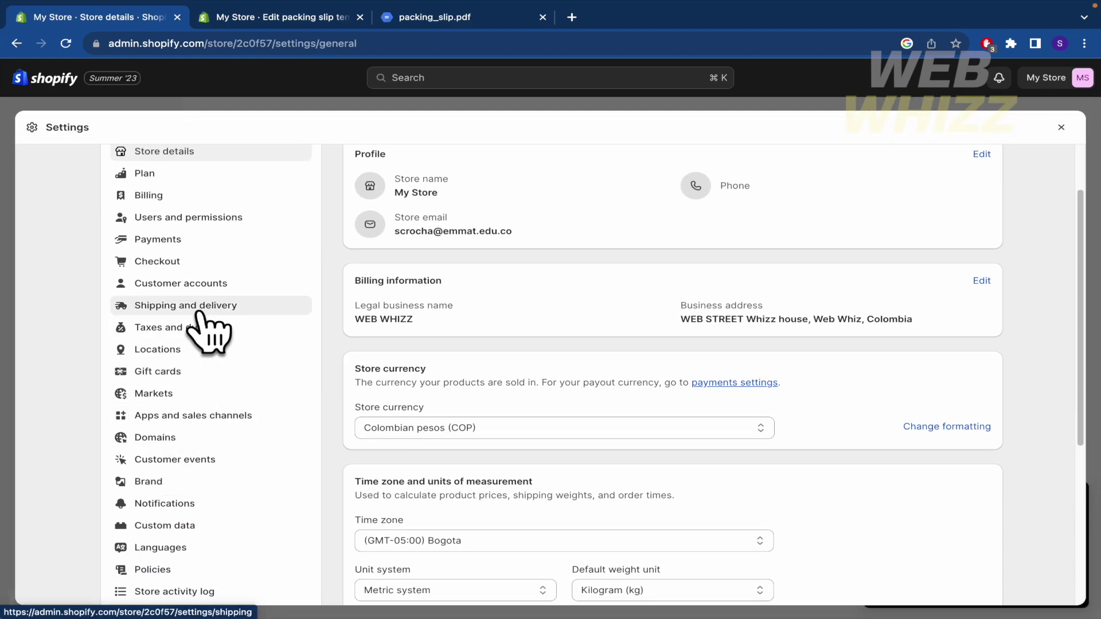
{"action": "left_click", "coordinate": [227, 308]}
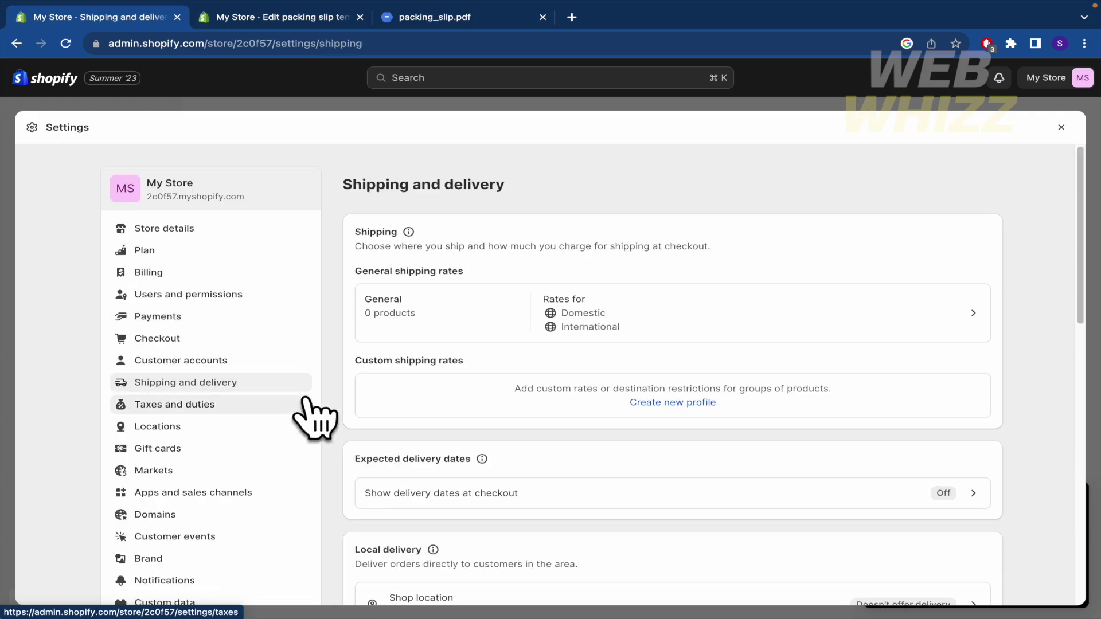
{"action": "left_click", "coordinate": [230, 340]}
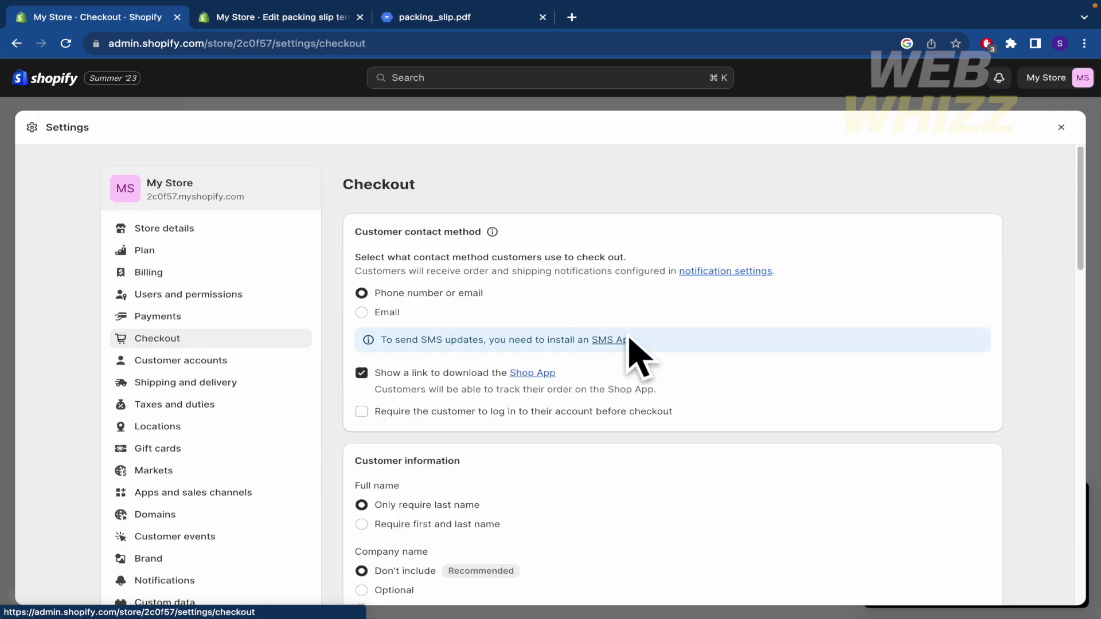
{"action": "scroll", "coordinate": [665, 361], "scroll_direction": "down", "scroll_amount": 3}
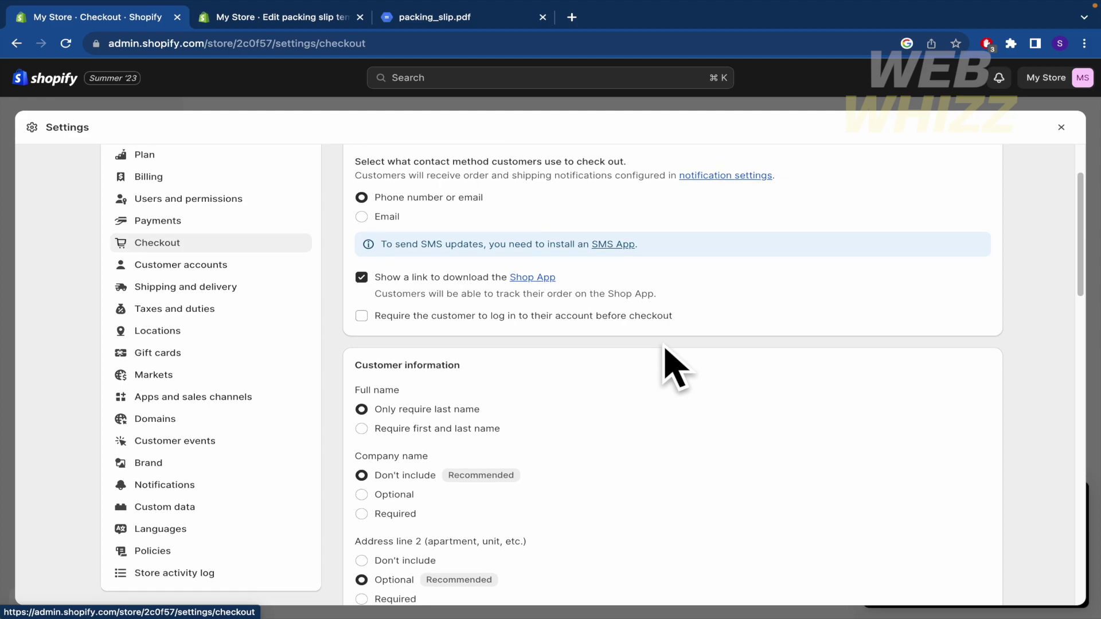
{"action": "scroll", "coordinate": [668, 361], "scroll_direction": "down", "scroll_amount": 5}
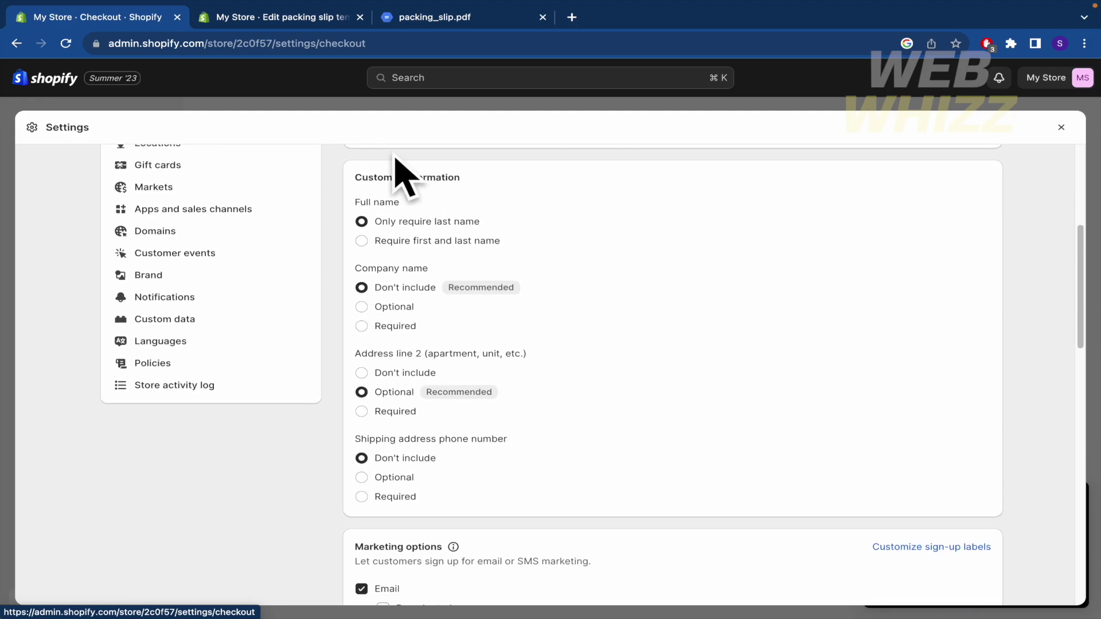
{"action": "left_click_drag", "start_coordinate": [353, 177], "coordinate": [487, 197]}
{"action": "left_click", "coordinate": [517, 184]}
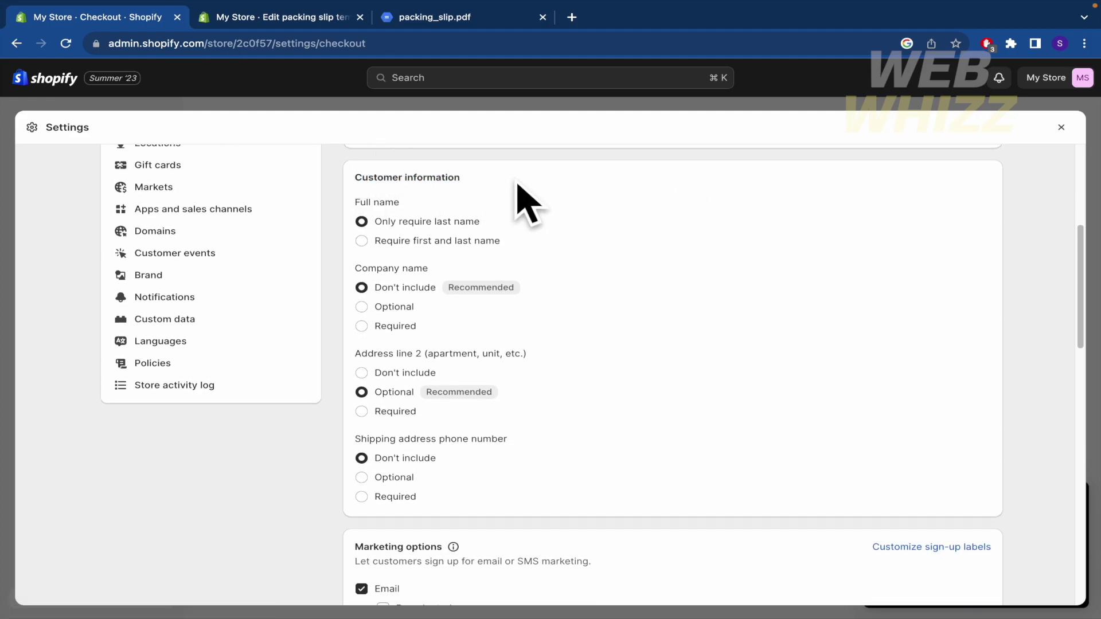
{"action": "scroll", "coordinate": [565, 213], "scroll_direction": "down", "scroll_amount": 1}
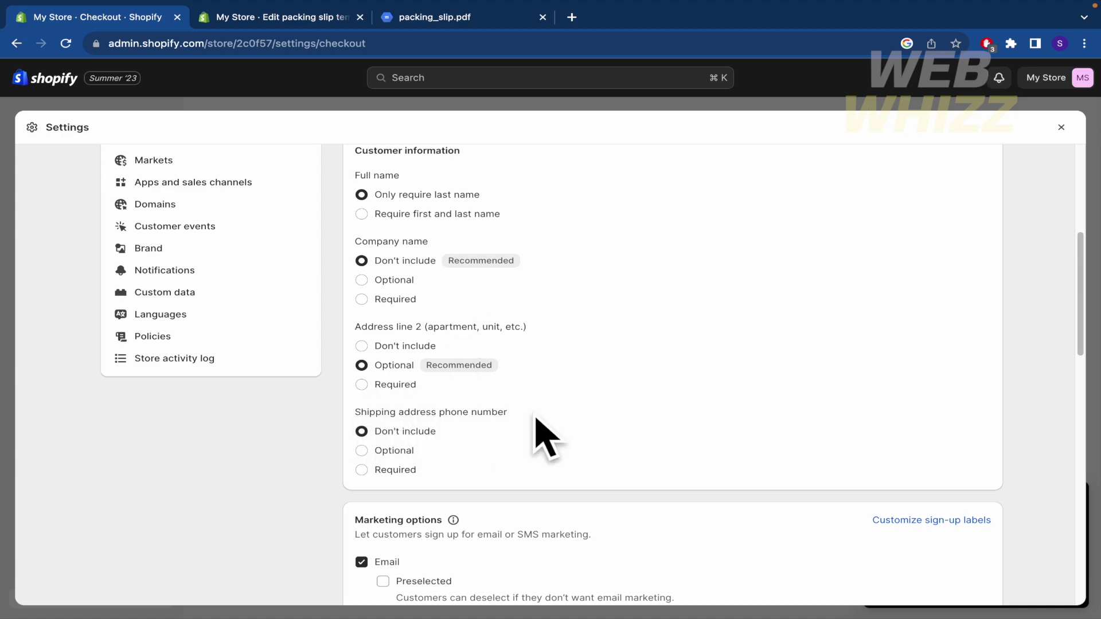
- Exclude address line 2 and set shipping address phone number to Don't include
{"action": "left_click", "coordinate": [361, 346]}
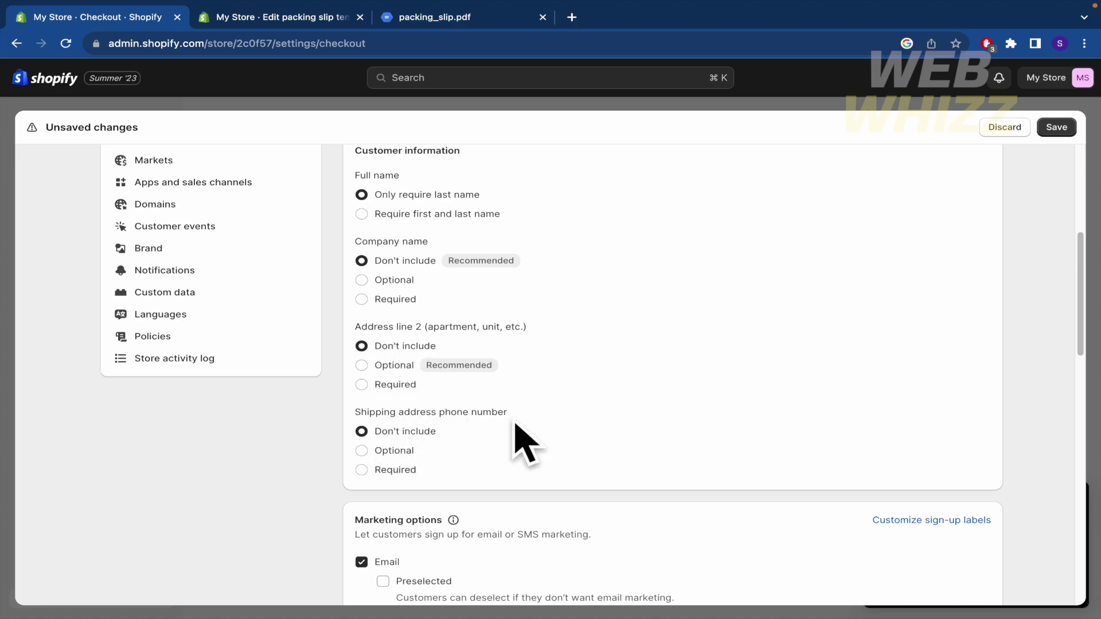
{"action": "left_click", "coordinate": [362, 365]}
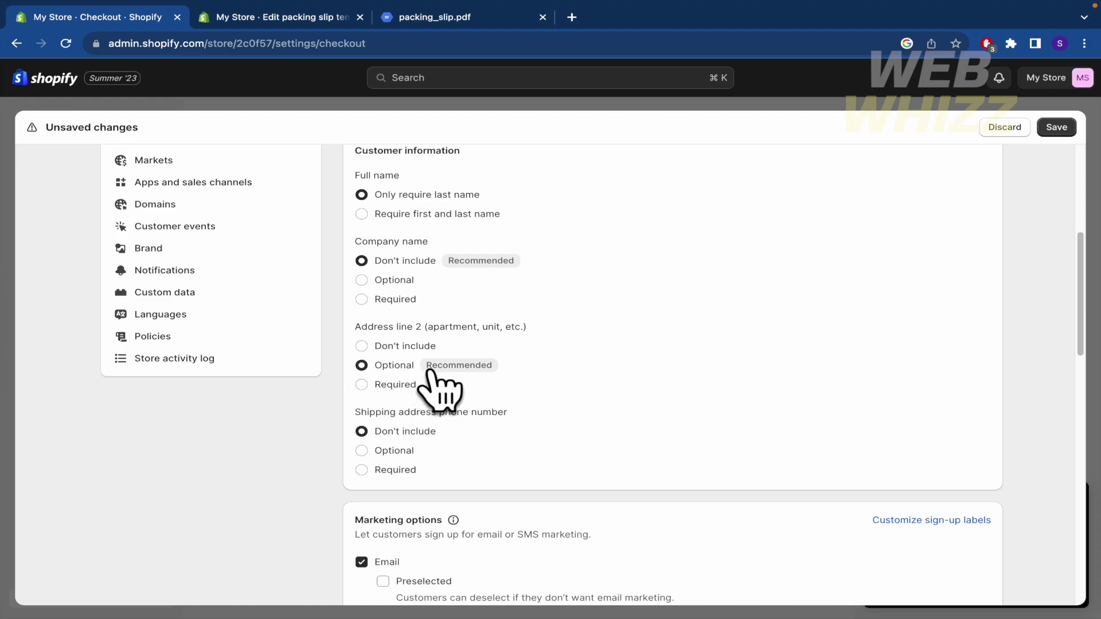
{"action": "left_click", "coordinate": [369, 348]}
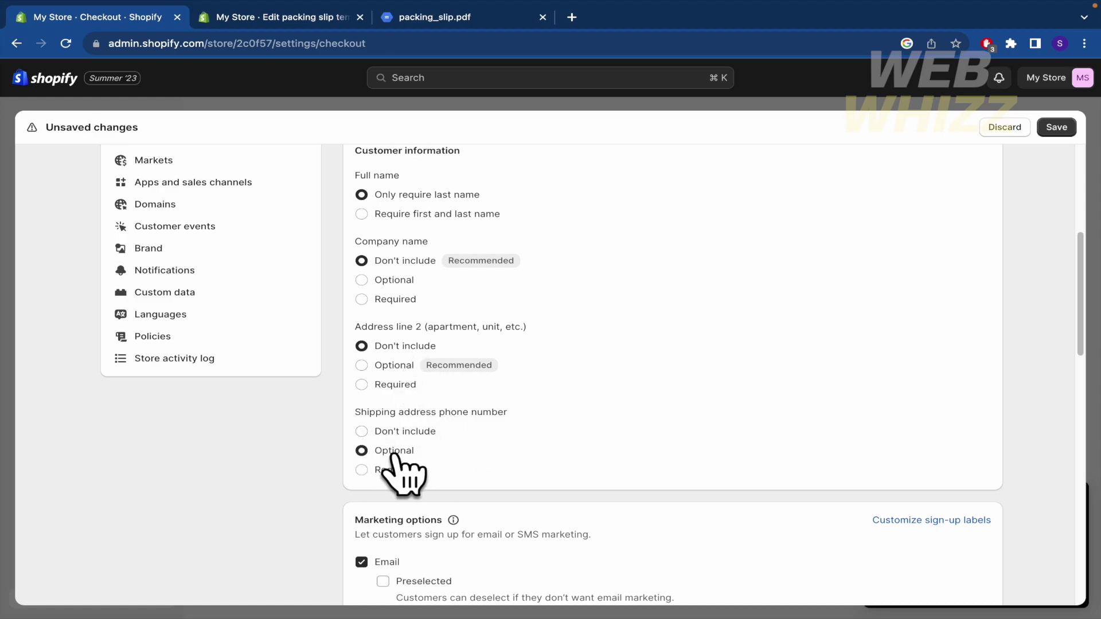
{"action": "left_click", "coordinate": [361, 433]}
{"action": "scroll", "coordinate": [448, 455], "scroll_direction": "up", "scroll_amount": 1}
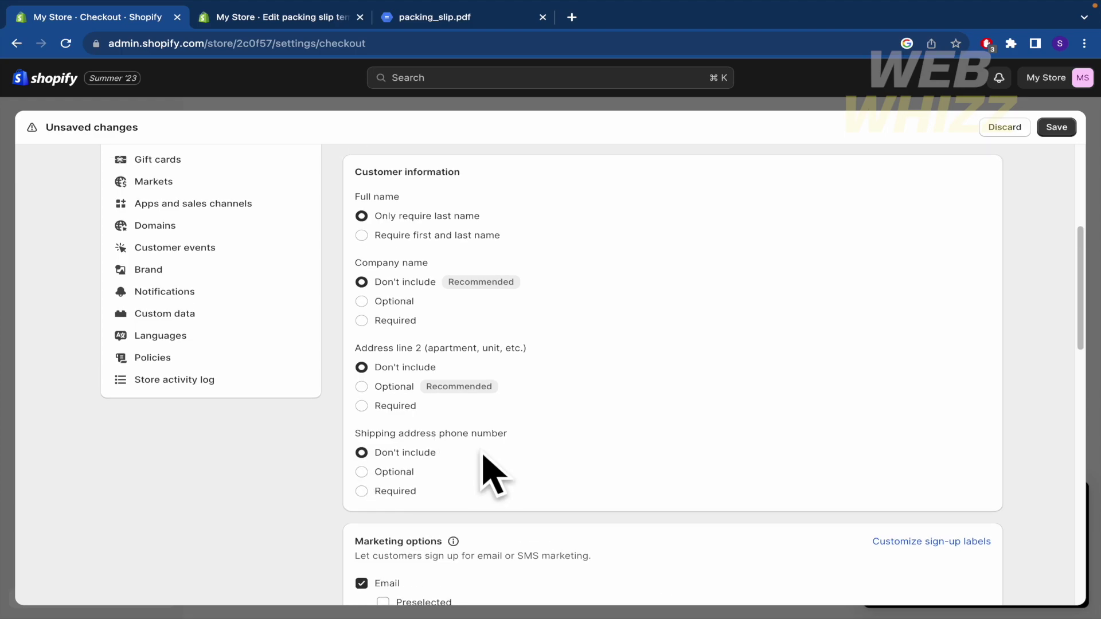
{"action": "scroll", "coordinate": [483, 456], "scroll_direction": "up", "scroll_amount": 5}
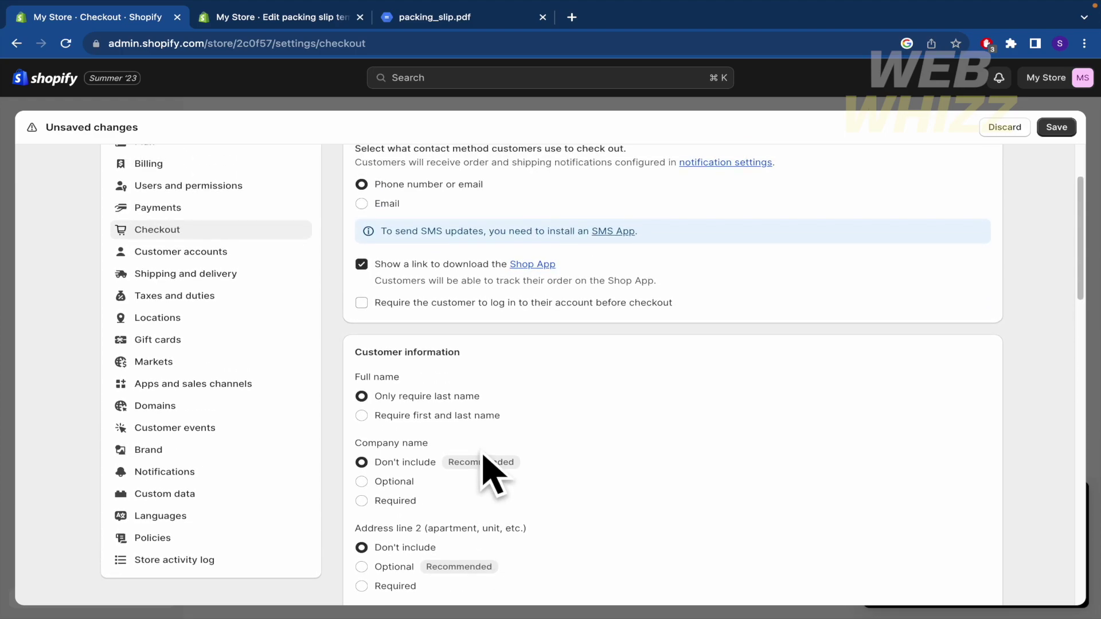
{"action": "scroll", "coordinate": [483, 459], "scroll_direction": "up", "scroll_amount": 3}
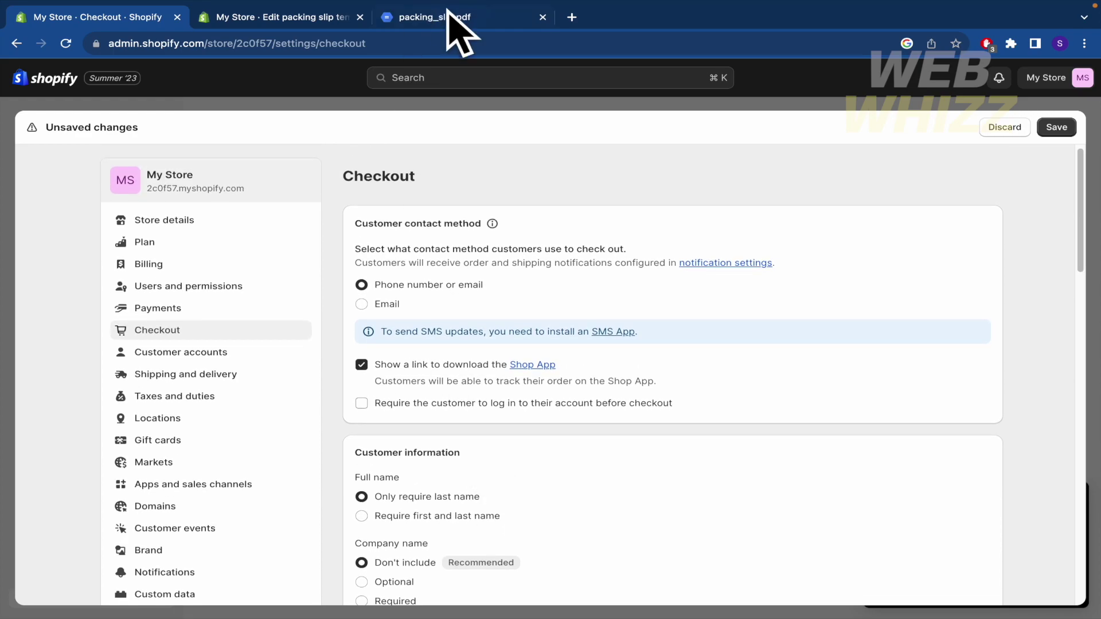
- Check the store address line in the packing slip PDF footer
{"action": "left_click", "coordinate": [435, 17]}
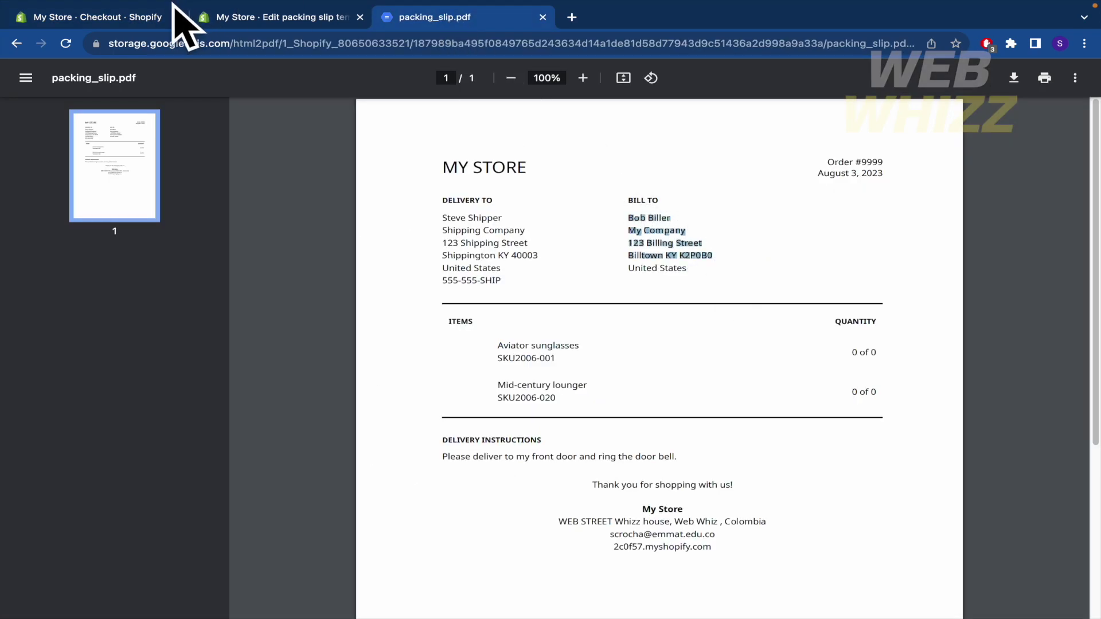
{"action": "left_click", "coordinate": [147, 20]}
{"action": "scroll", "coordinate": [451, 456], "scroll_direction": "down", "scroll_amount": 3}
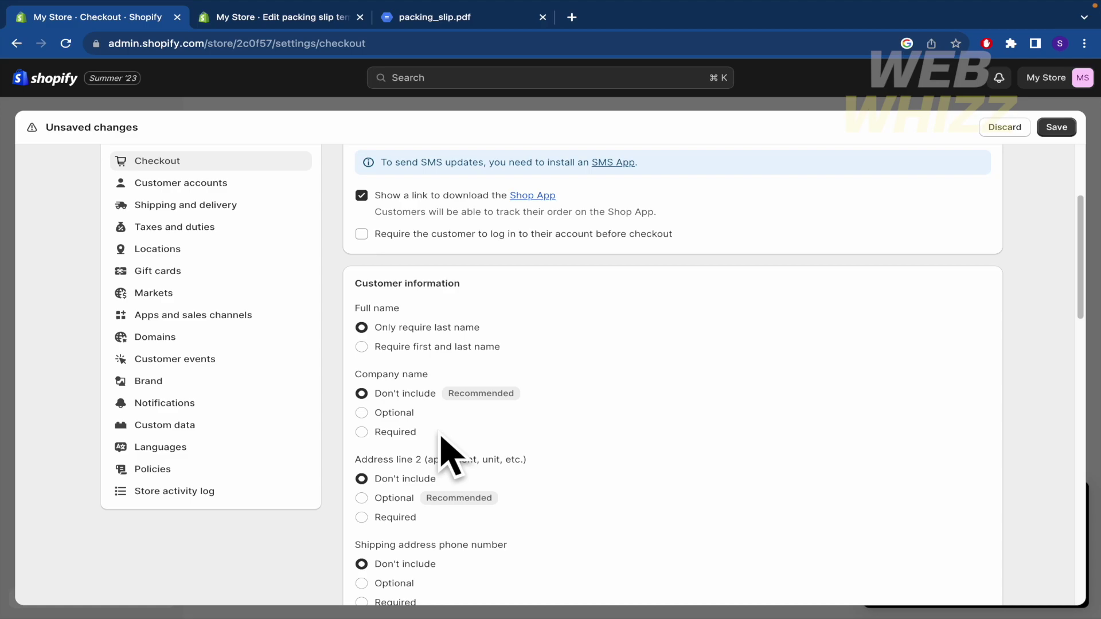
{"action": "scroll", "coordinate": [364, 344], "scroll_direction": "up", "scroll_amount": 2}
{"action": "scroll", "coordinate": [363, 344], "scroll_direction": "down", "scroll_amount": 1}
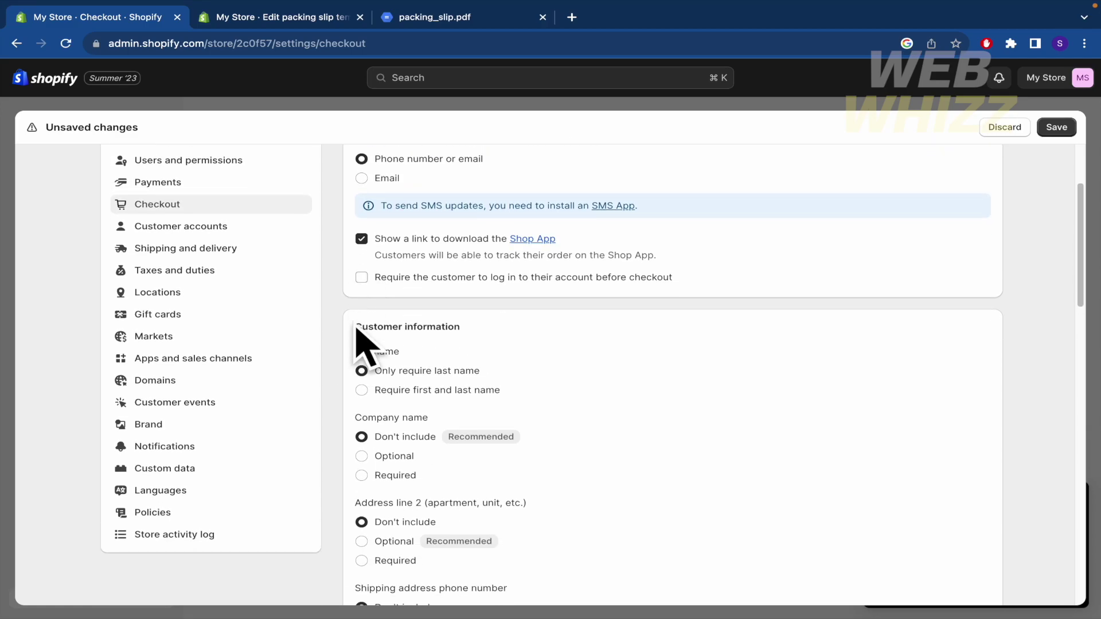
{"action": "left_click", "coordinate": [213, 249]}
{"action": "left_click", "coordinate": [459, 17]}
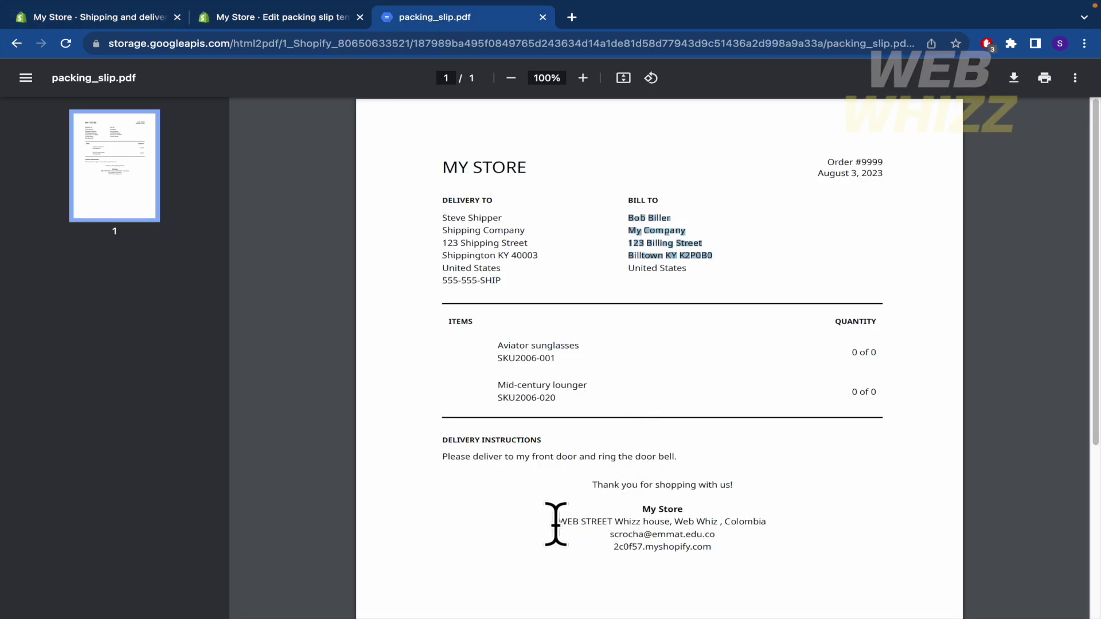
{"action": "left_click_drag", "start_coordinate": [555, 523], "coordinate": [760, 522]}
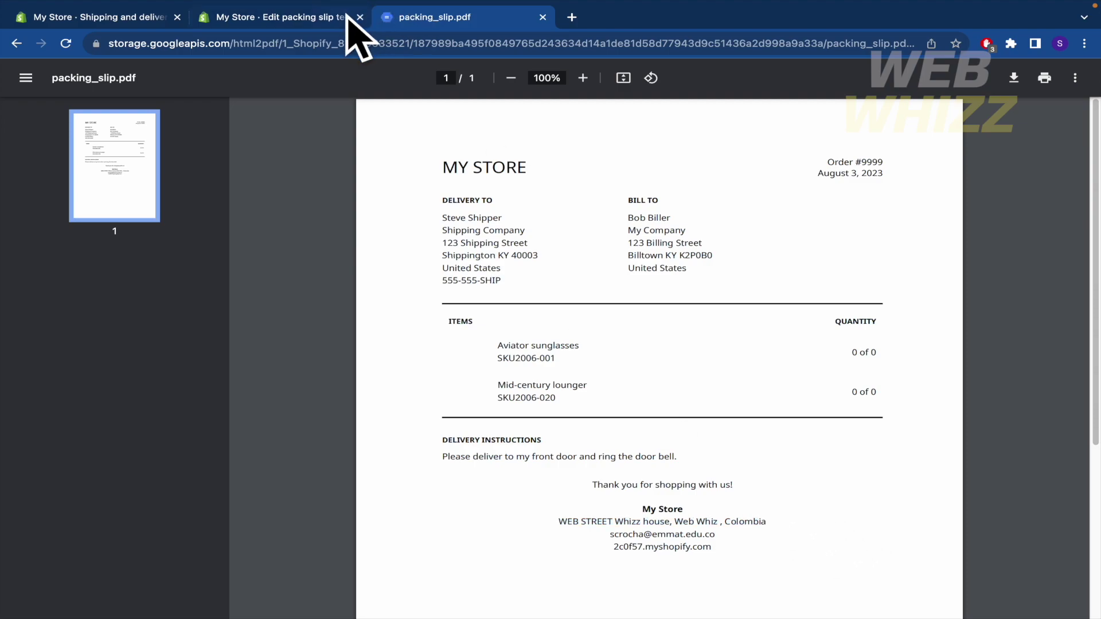
- Open the packing slip template from Shipping and delivery > Packing slips > Edit template
{"action": "left_click", "coordinate": [320, 20]}
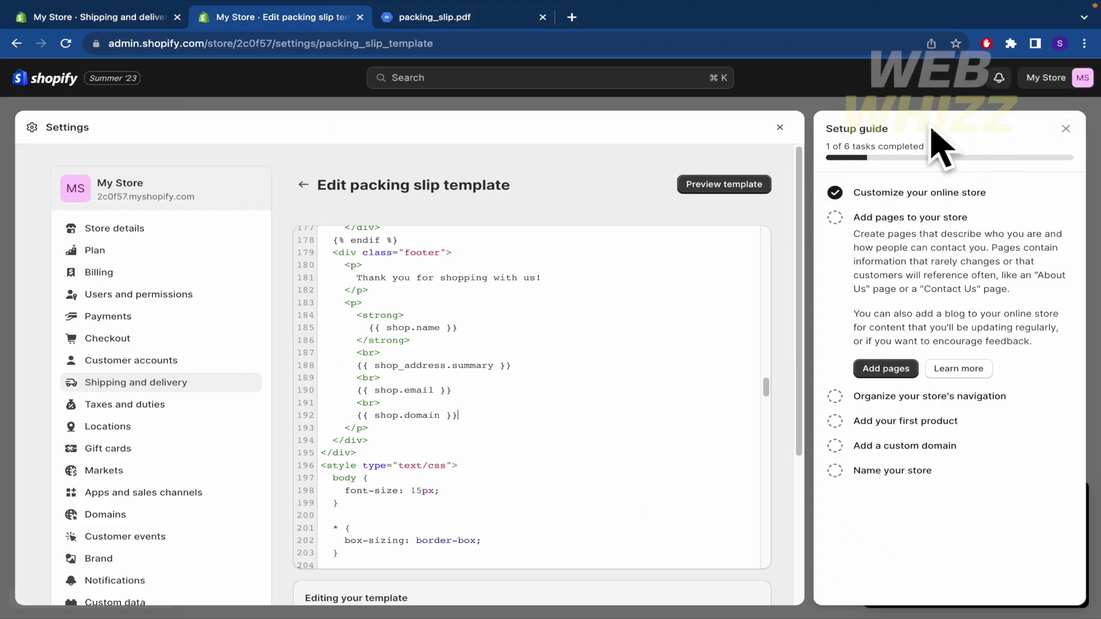
{"action": "left_click", "coordinate": [302, 185]}
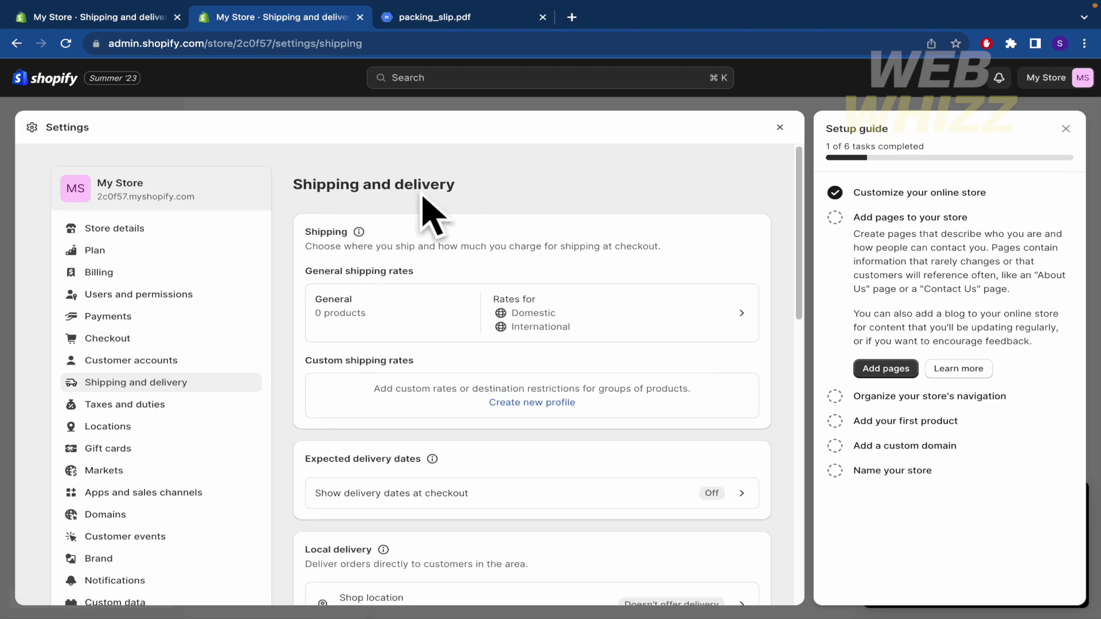
{"action": "scroll", "coordinate": [434, 365], "scroll_direction": "down", "scroll_amount": 8}
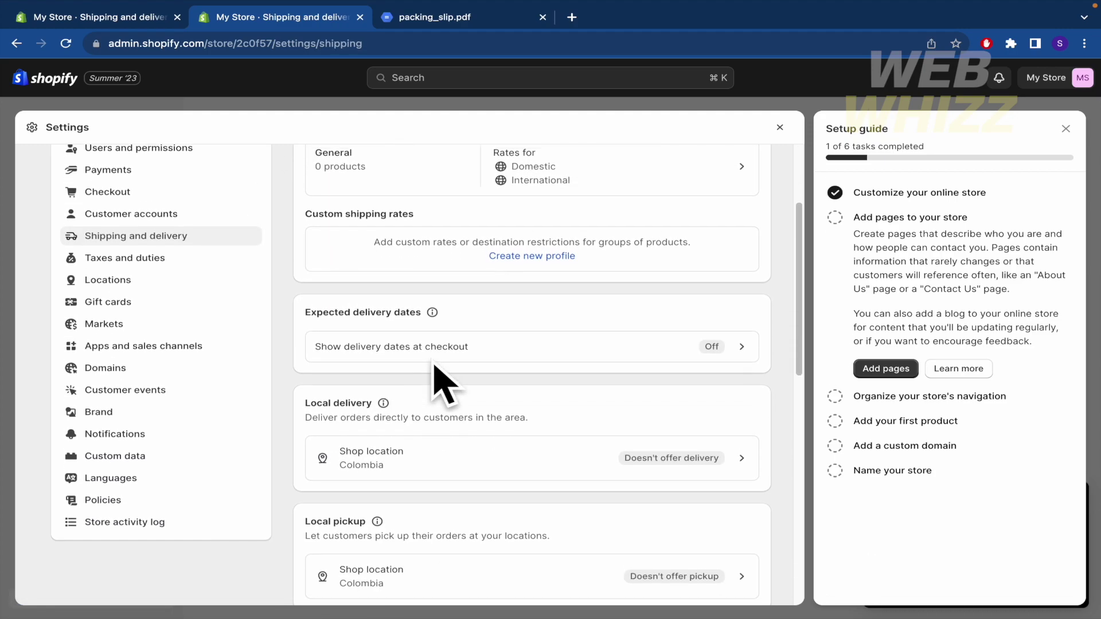
{"action": "scroll", "coordinate": [434, 368], "scroll_direction": "down", "scroll_amount": 10}
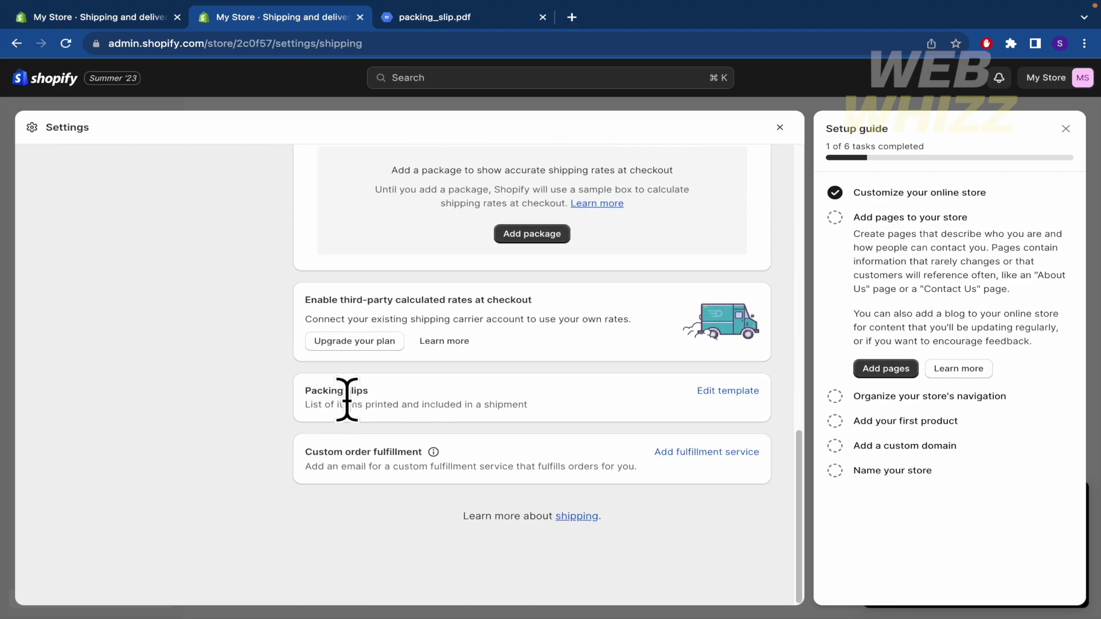
{"action": "left_click", "coordinate": [724, 392]}
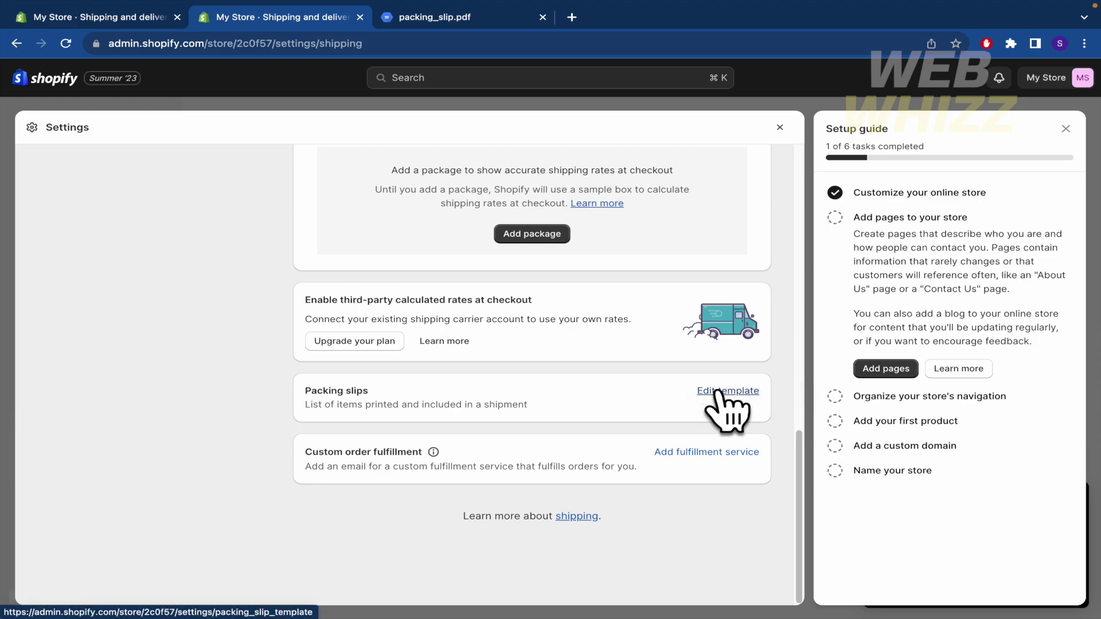
{"action": "scroll", "coordinate": [606, 373], "scroll_direction": "down", "scroll_amount": 10}
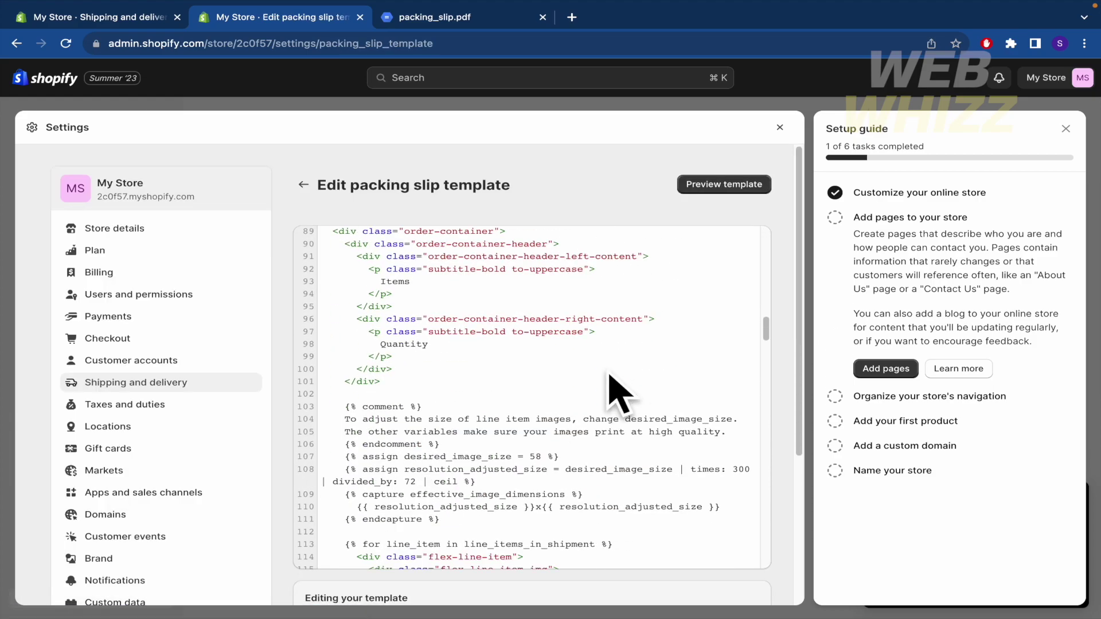
{"action": "scroll", "coordinate": [615, 387], "scroll_direction": "up", "scroll_amount": 10}
{"action": "scroll", "coordinate": [619, 396], "scroll_direction": "down", "scroll_amount": 10}
{"action": "scroll", "coordinate": [619, 396], "scroll_direction": "up", "scroll_amount": 15}
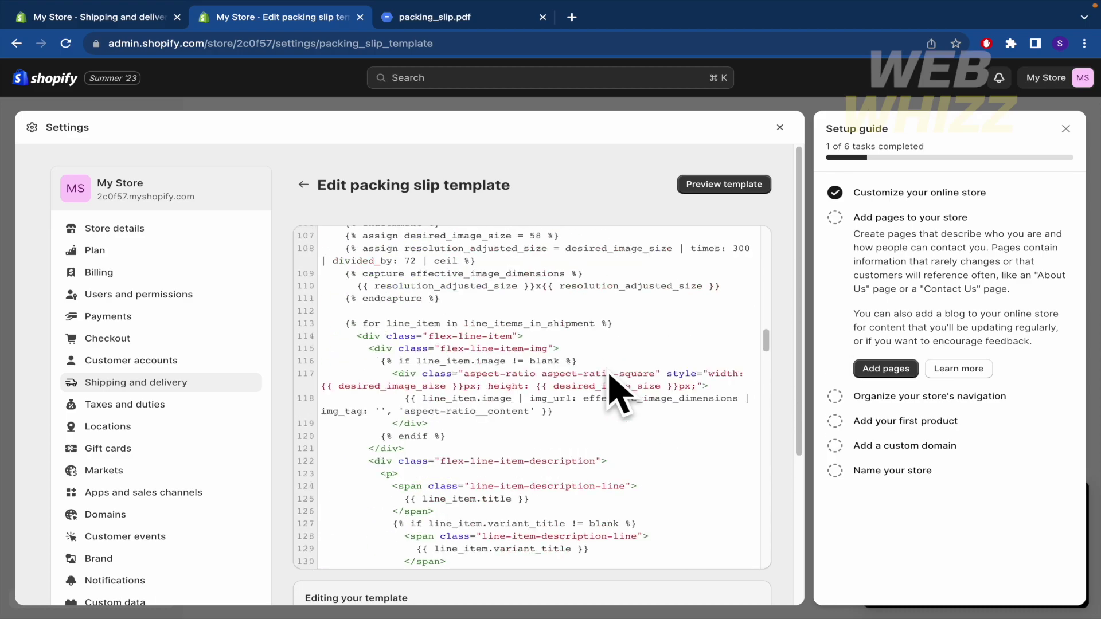
{"action": "scroll", "coordinate": [608, 373], "scroll_direction": "down", "scroll_amount": 1}
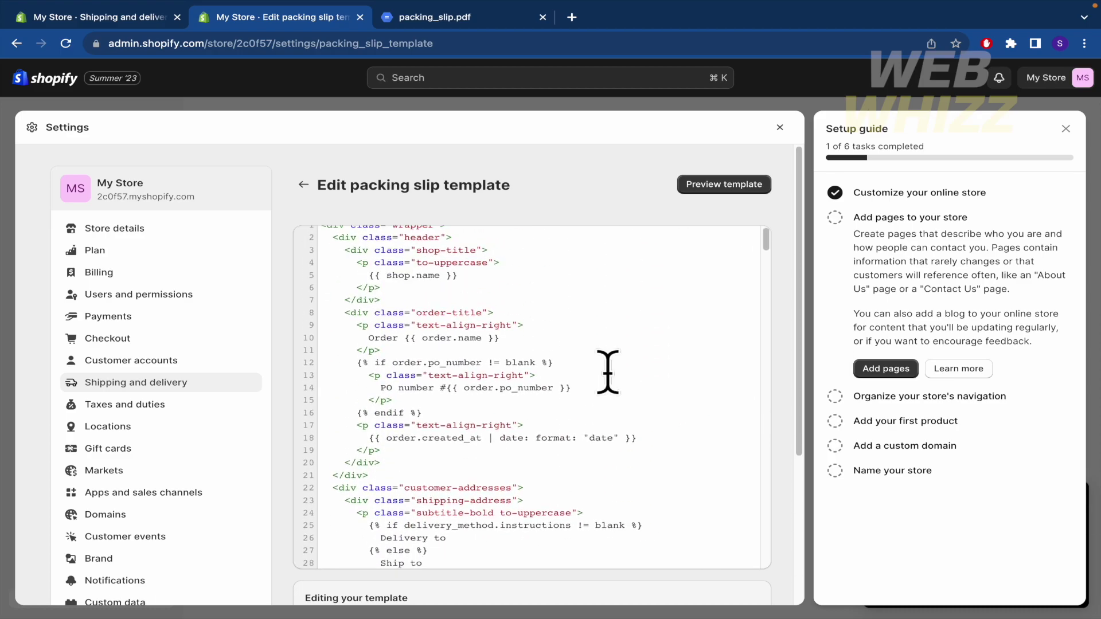
{"action": "key", "text": "super+a"}
{"action": "scroll", "coordinate": [563, 382], "scroll_direction": "up", "scroll_amount": 1}
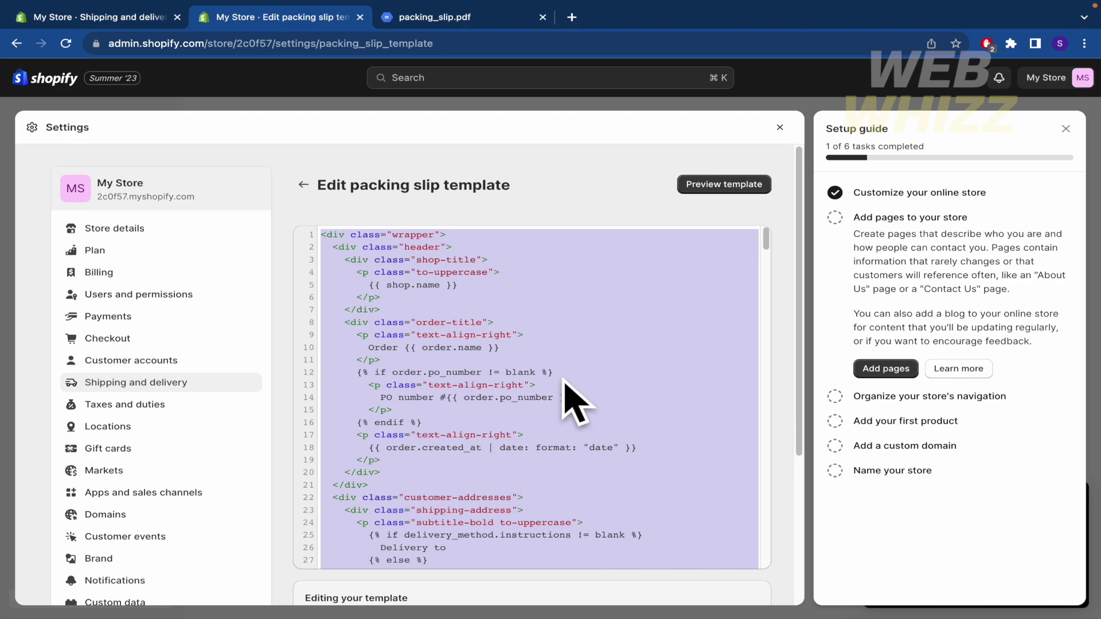
{"action": "scroll", "coordinate": [573, 402], "scroll_direction": "down", "scroll_amount": 15}
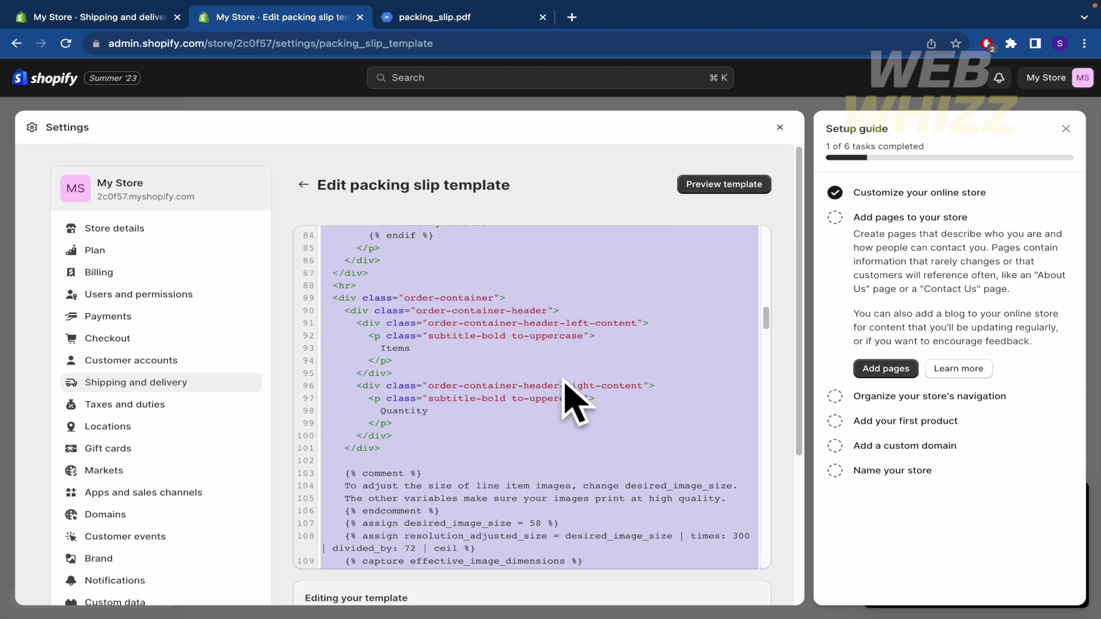
{"action": "scroll", "coordinate": [573, 401], "scroll_direction": "down", "scroll_amount": 13}
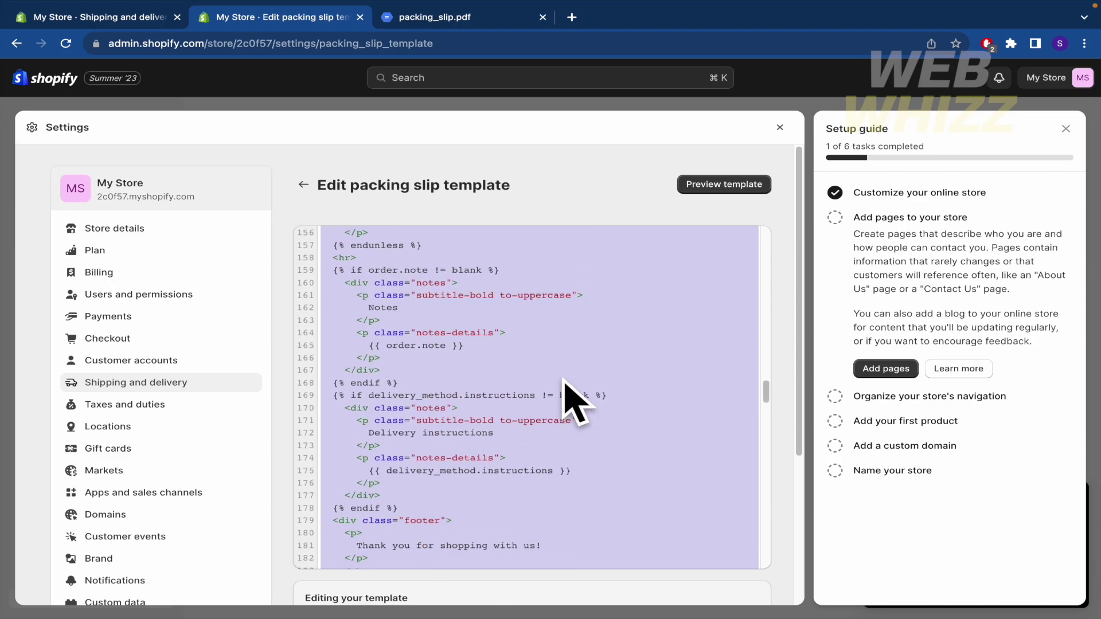
{"action": "scroll", "coordinate": [576, 404], "scroll_direction": "down", "scroll_amount": 1}
{"action": "scroll", "coordinate": [574, 401], "scroll_direction": "down", "scroll_amount": 8}
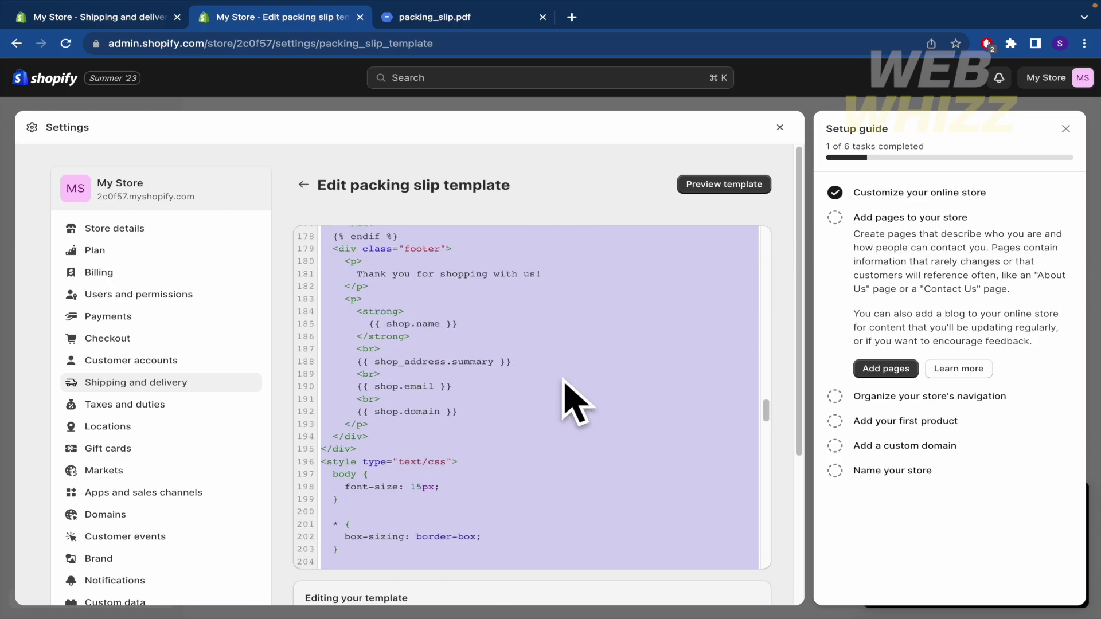
{"action": "scroll", "coordinate": [574, 401], "scroll_direction": "up", "scroll_amount": 20}
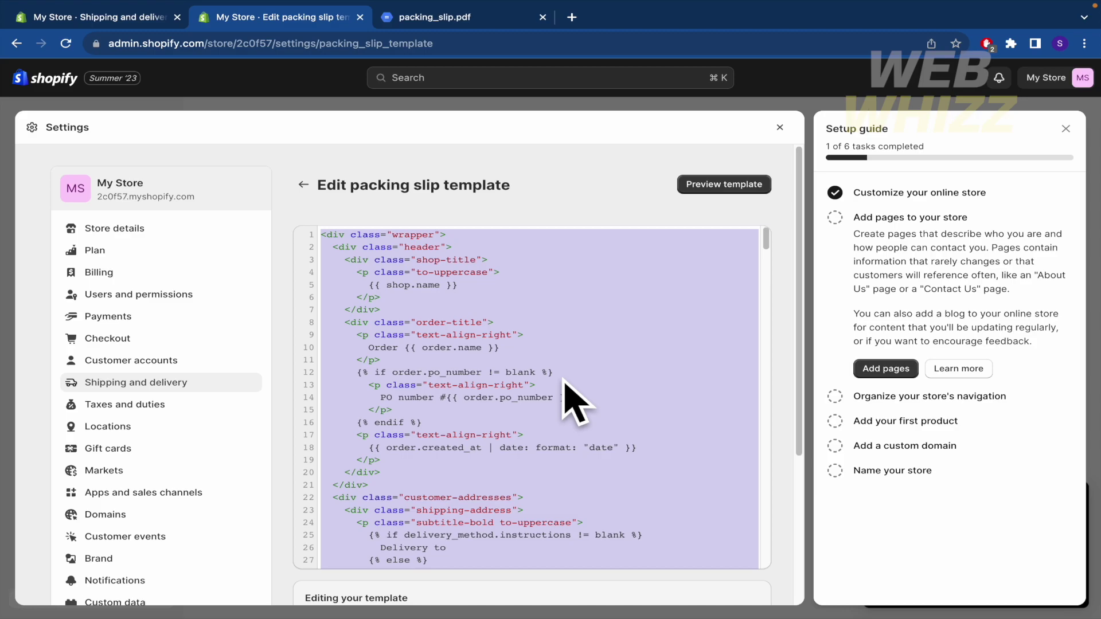
{"action": "scroll", "coordinate": [516, 413], "scroll_direction": "down", "scroll_amount": 20}
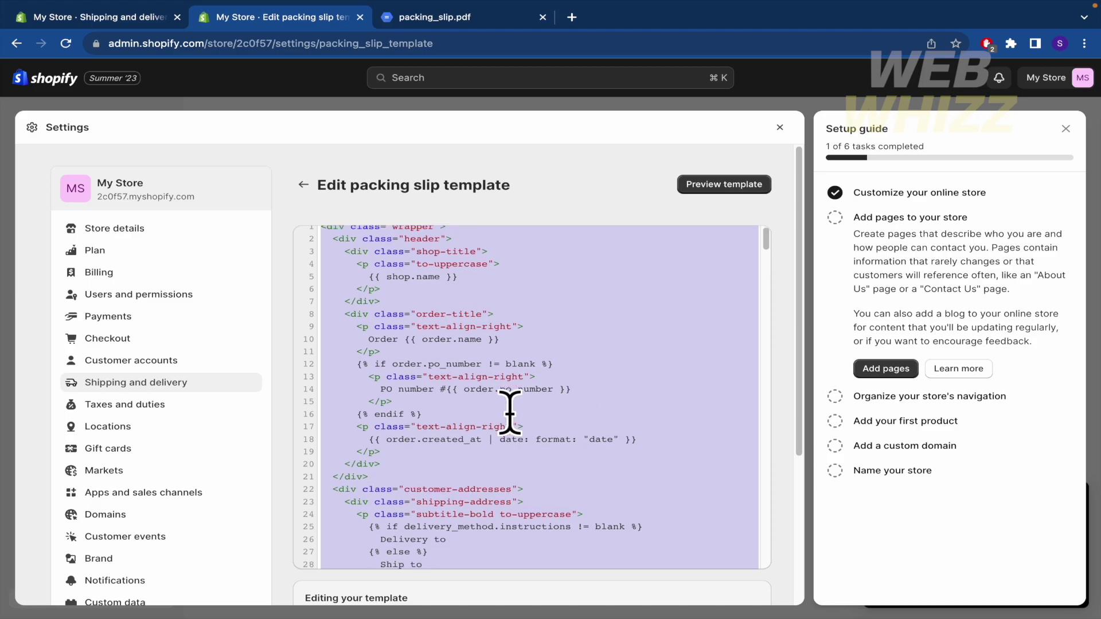
{"action": "scroll", "coordinate": [510, 414], "scroll_direction": "down", "scroll_amount": 20}
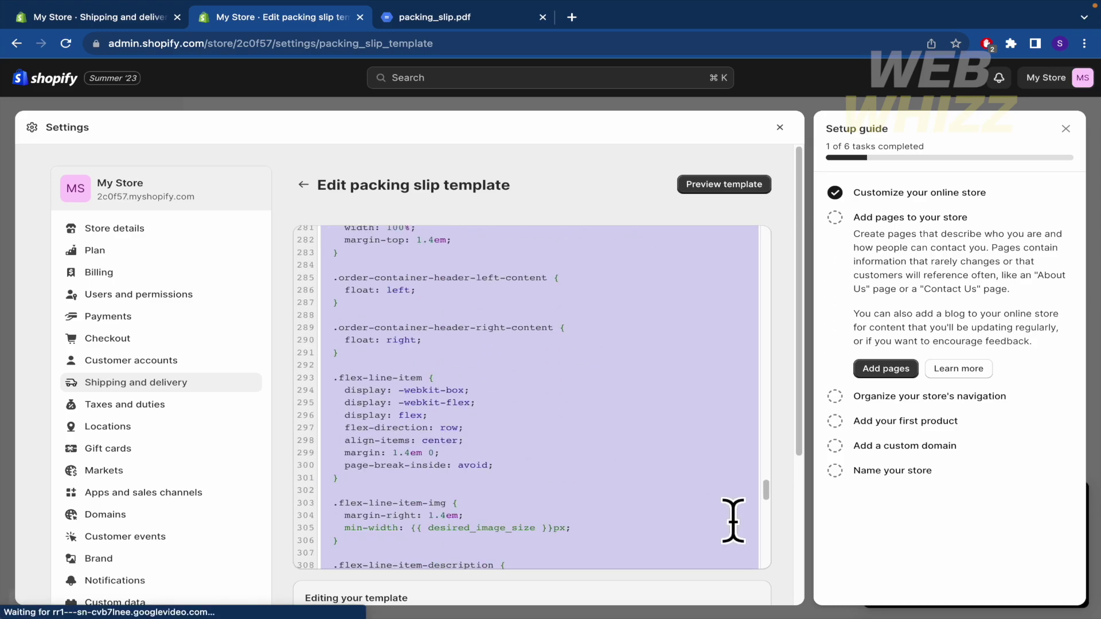
{"action": "scroll", "coordinate": [791, 542], "scroll_direction": "down", "scroll_amount": 1}
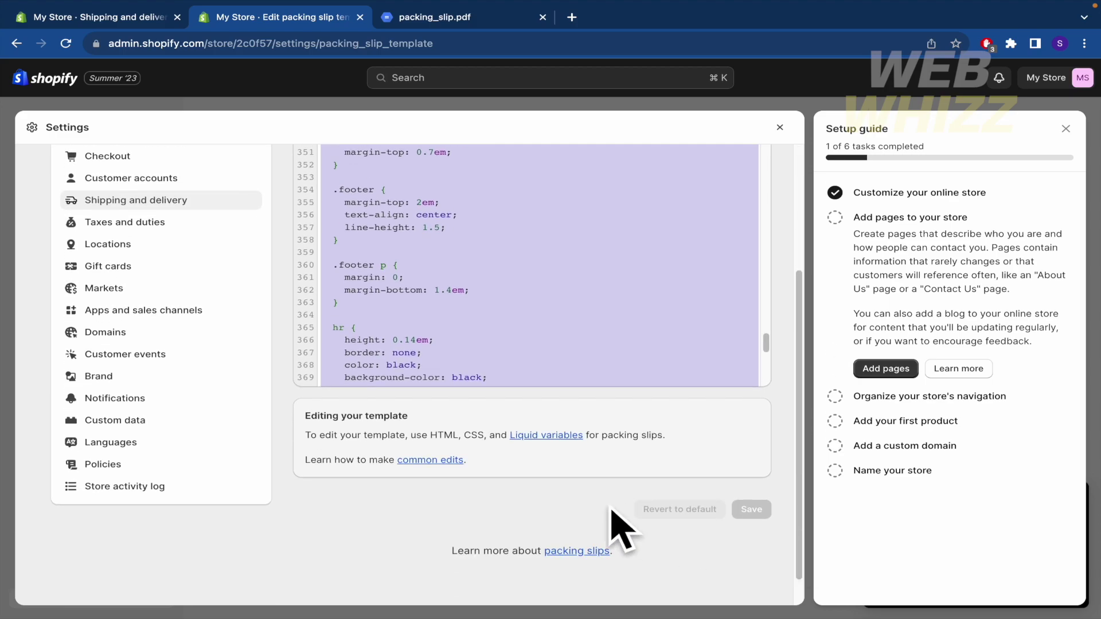
{"action": "scroll", "coordinate": [619, 528], "scroll_direction": "up", "scroll_amount": 5}
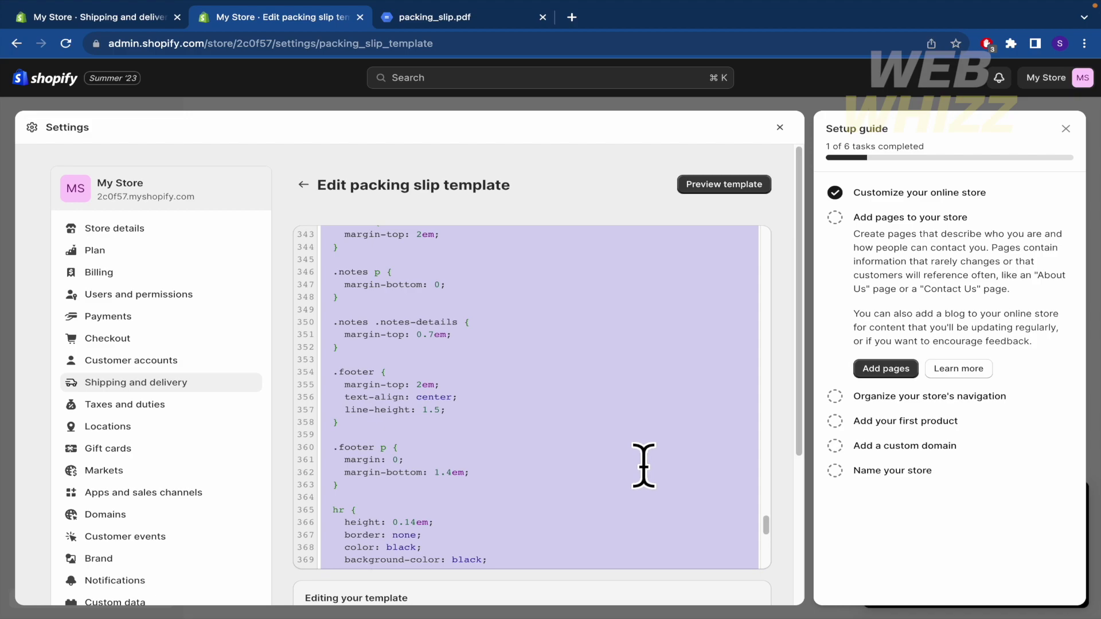
{"action": "scroll", "coordinate": [643, 466], "scroll_direction": "up", "scroll_amount": 20}
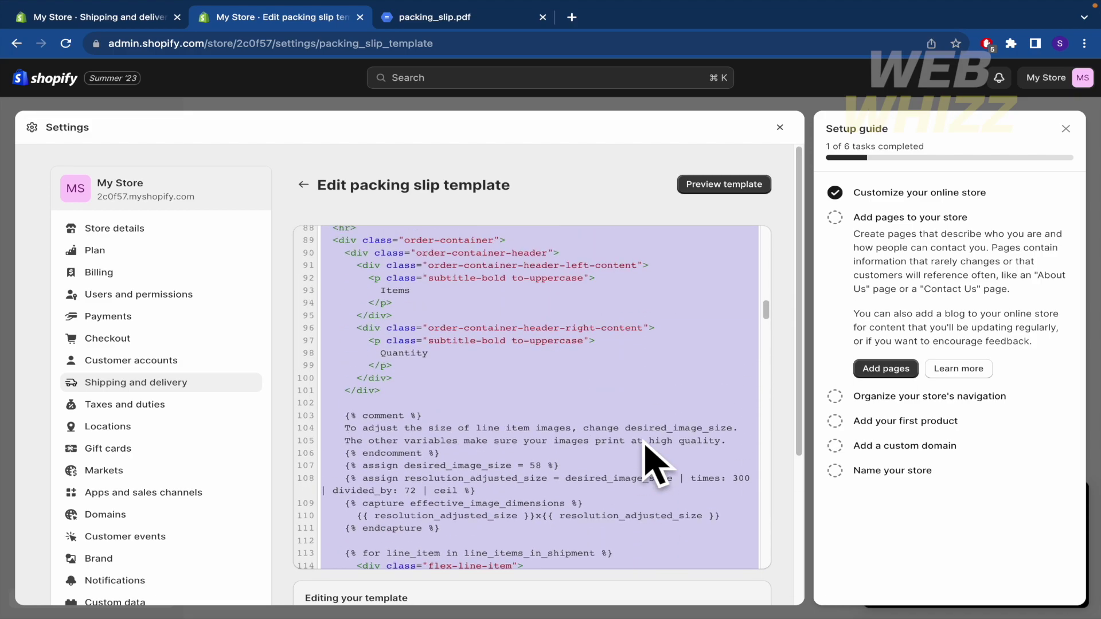
{"action": "scroll", "coordinate": [644, 442], "scroll_direction": "down", "scroll_amount": 4}
{"action": "scroll", "coordinate": [644, 442], "scroll_direction": "up", "scroll_amount": 10}
{"action": "left_click", "coordinate": [794, 402]}
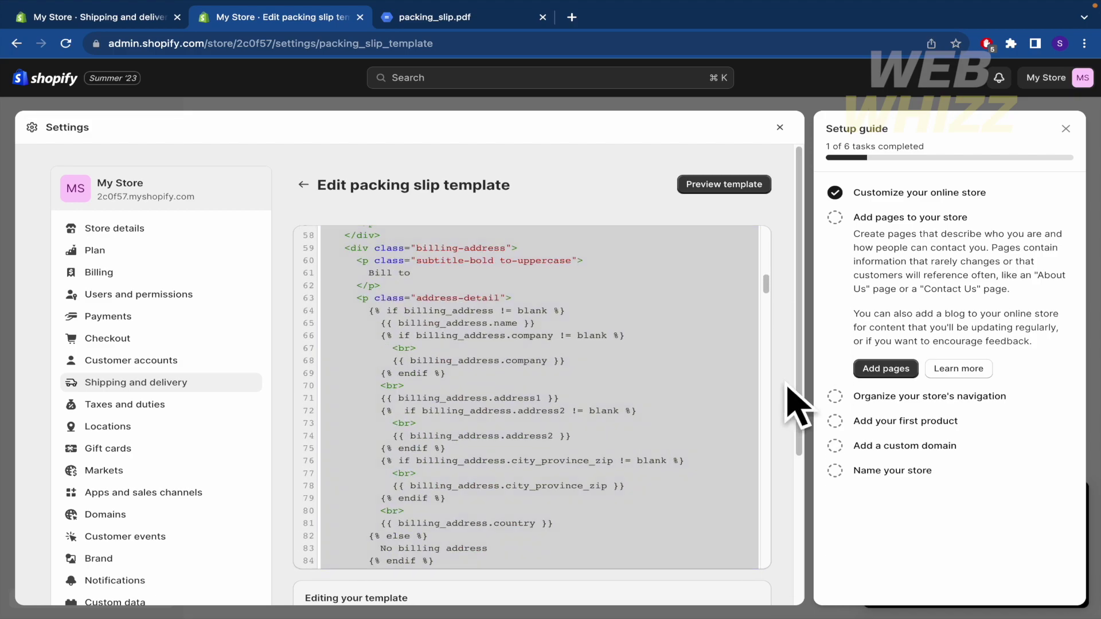
{"action": "scroll", "coordinate": [640, 409], "scroll_direction": "down", "scroll_amount": 7}
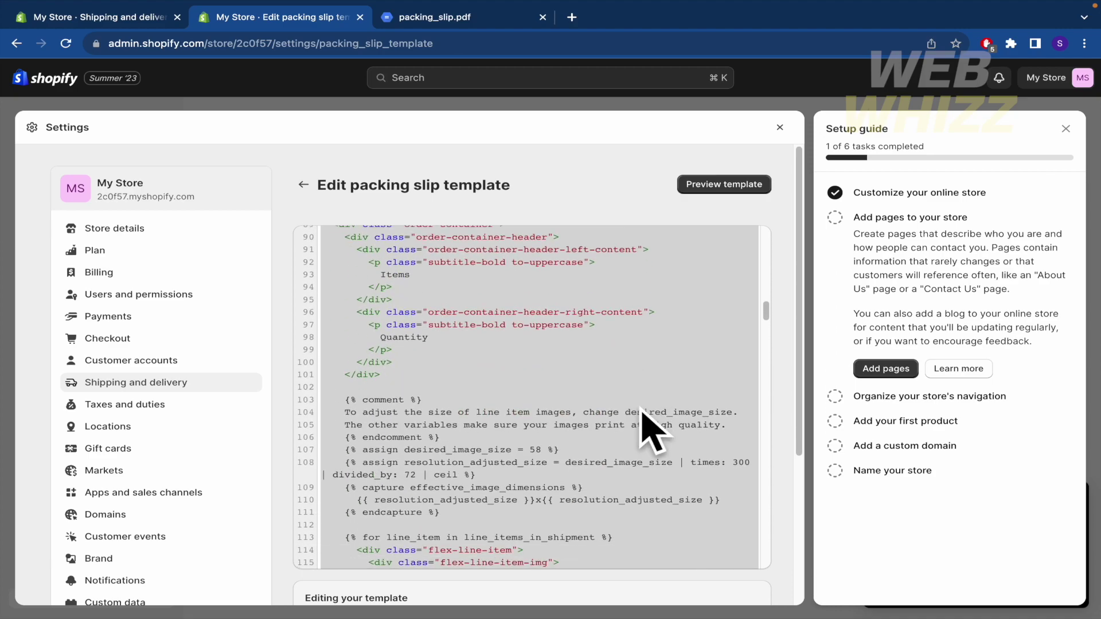
{"action": "scroll", "coordinate": [643, 412], "scroll_direction": "down", "scroll_amount": 10}
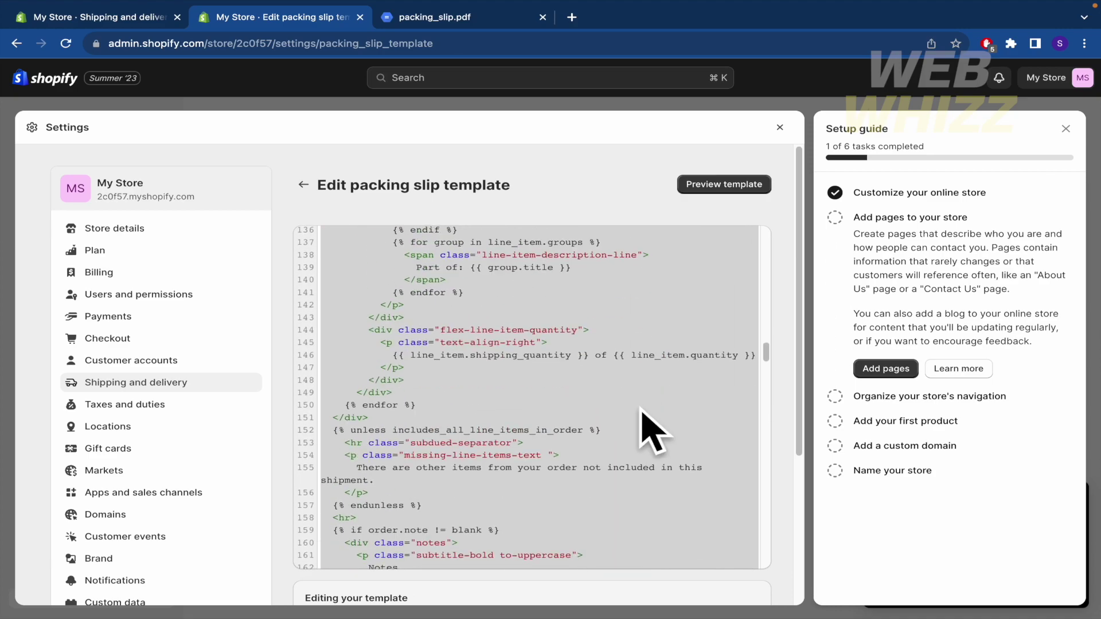
{"action": "scroll", "coordinate": [641, 409], "scroll_direction": "down", "scroll_amount": 8}
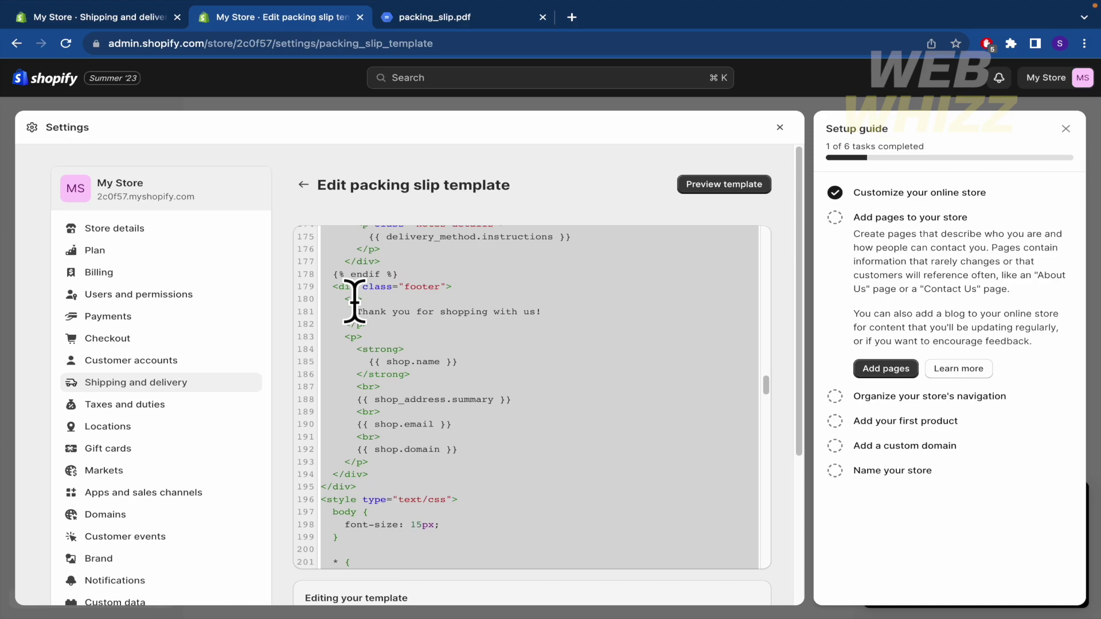
{"action": "left_click_drag", "start_coordinate": [352, 311], "coordinate": [612, 317]}
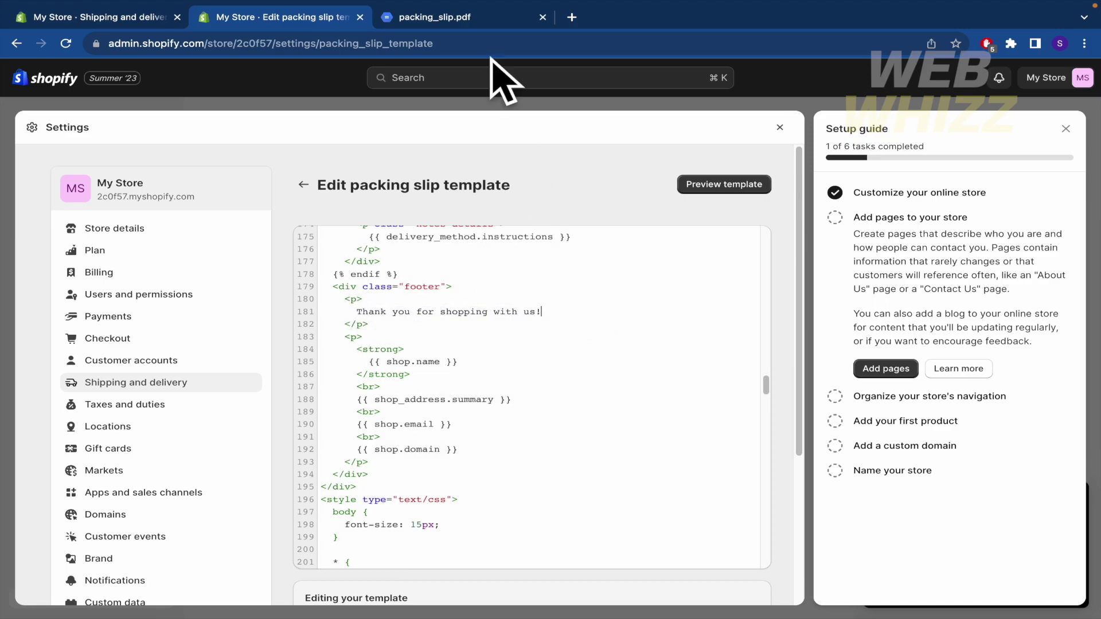
{"action": "left_click", "coordinate": [458, 17]}
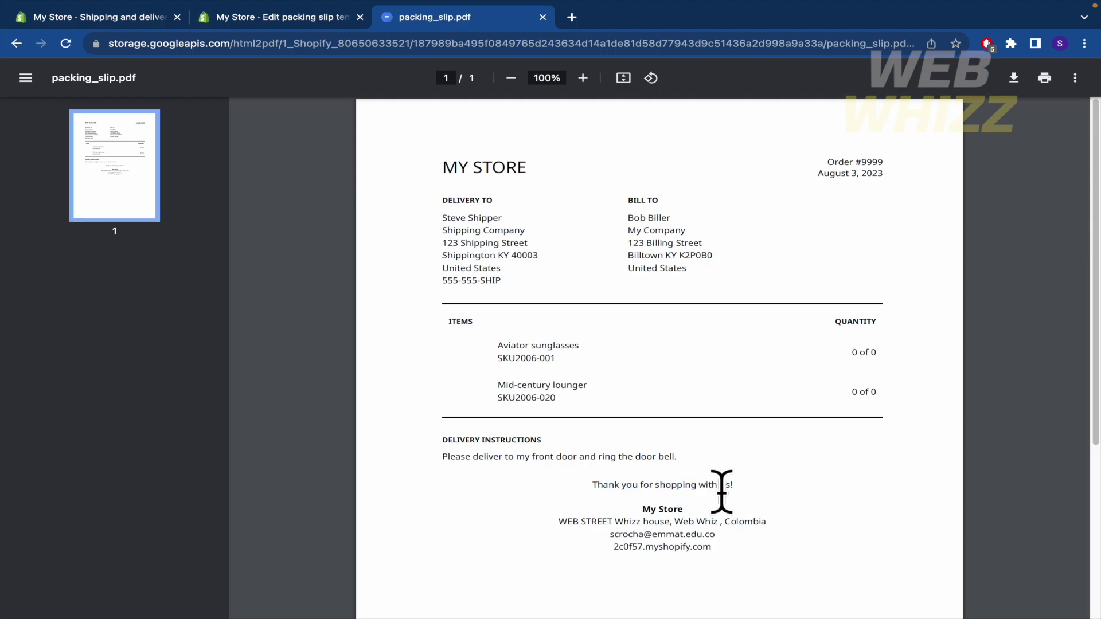
{"action": "left_click", "coordinate": [313, 20]}
{"action": "scroll", "coordinate": [527, 367], "scroll_direction": "down", "scroll_amount": 1}
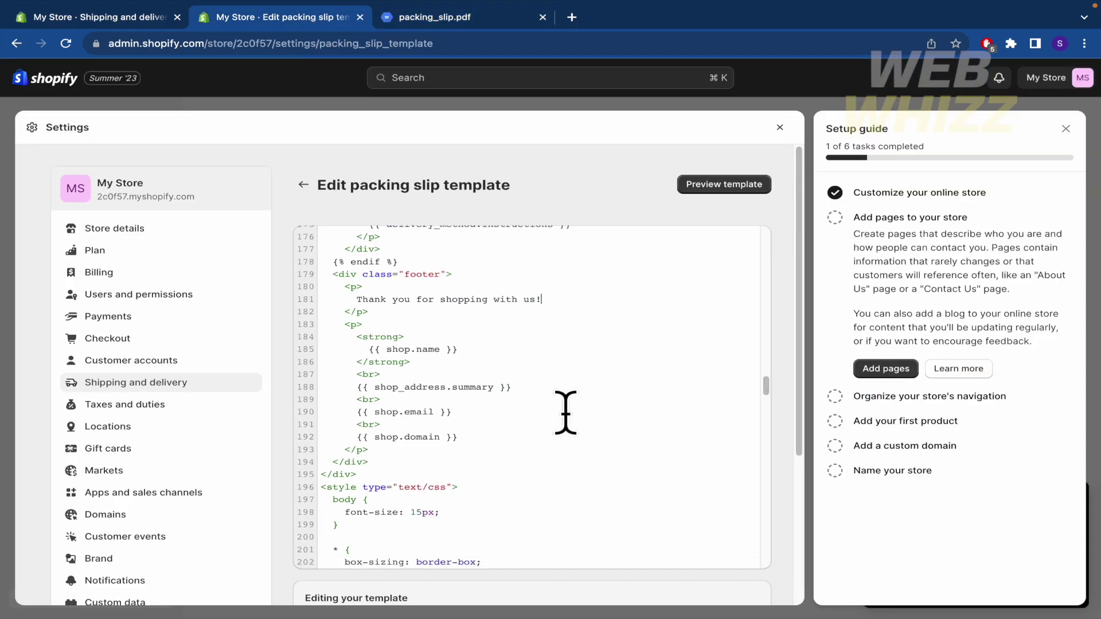
{"action": "left_click_drag", "start_coordinate": [356, 346], "coordinate": [536, 351]}
{"action": "left_click", "coordinate": [606, 394]}
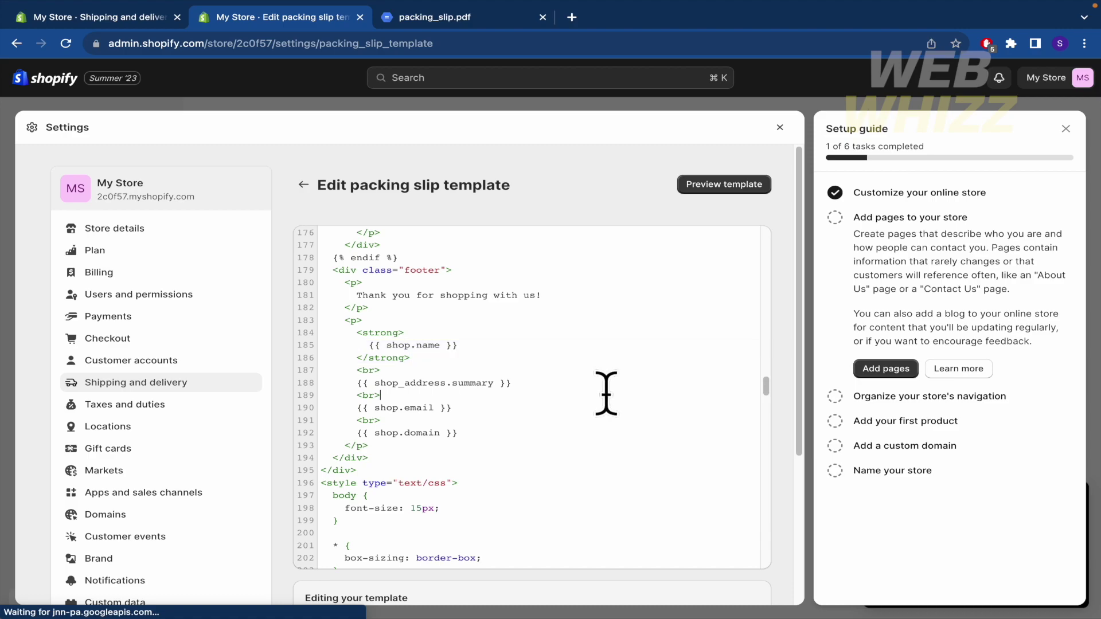
{"action": "left_click_drag", "start_coordinate": [383, 395], "coordinate": [550, 408]}
{"action": "left_click", "coordinate": [542, 432]}
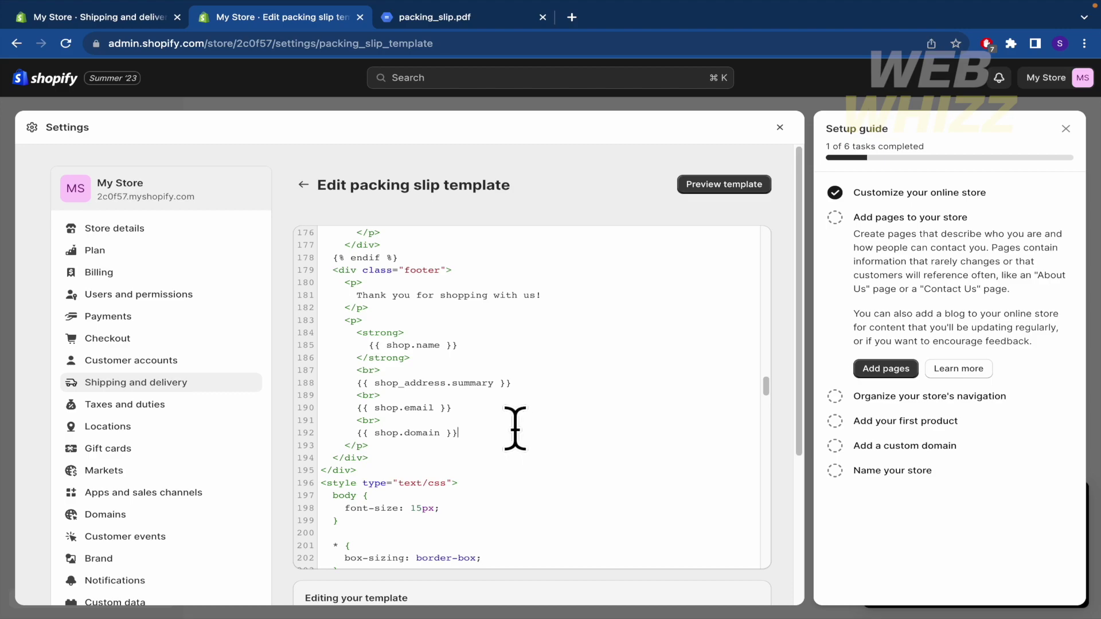
- Delete {{ shop_address.summary }} from the footer, save, and preview the PDF
{"action": "left_click_drag", "start_coordinate": [521, 379], "coordinate": [361, 380]}
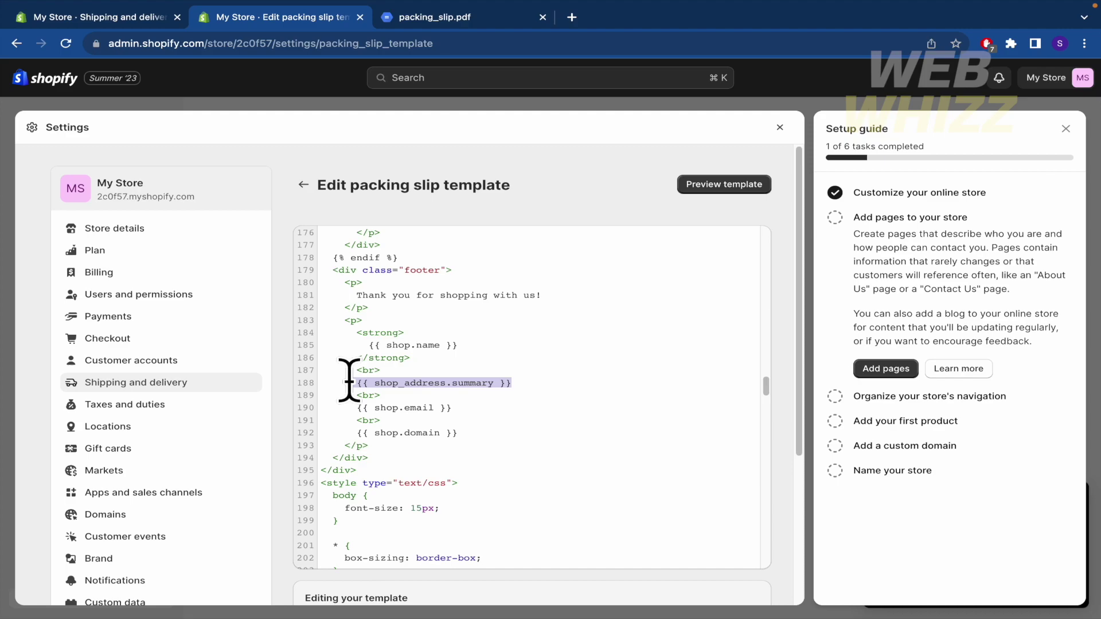
{"action": "key", "text": "BackSpace"}
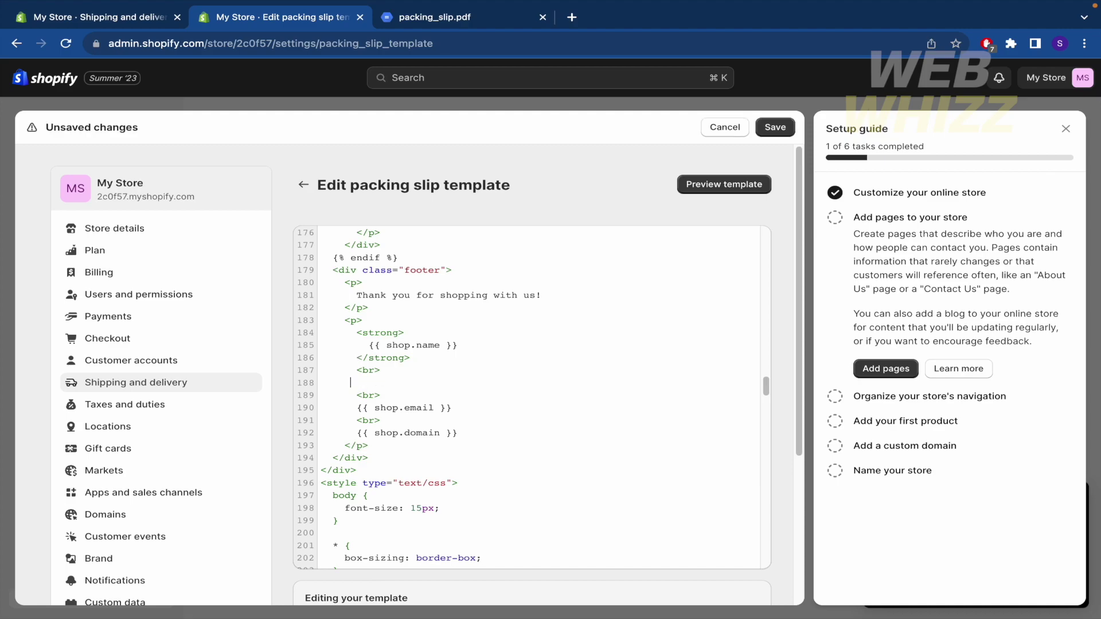
{"action": "left_click", "coordinate": [776, 128]}
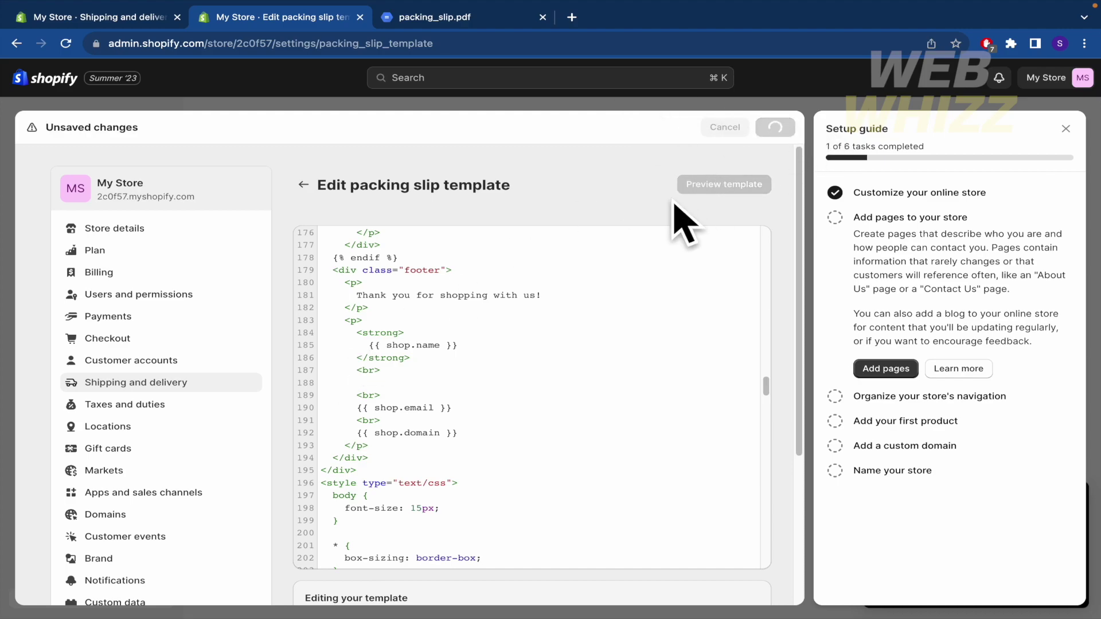
{"action": "left_click", "coordinate": [717, 188]}
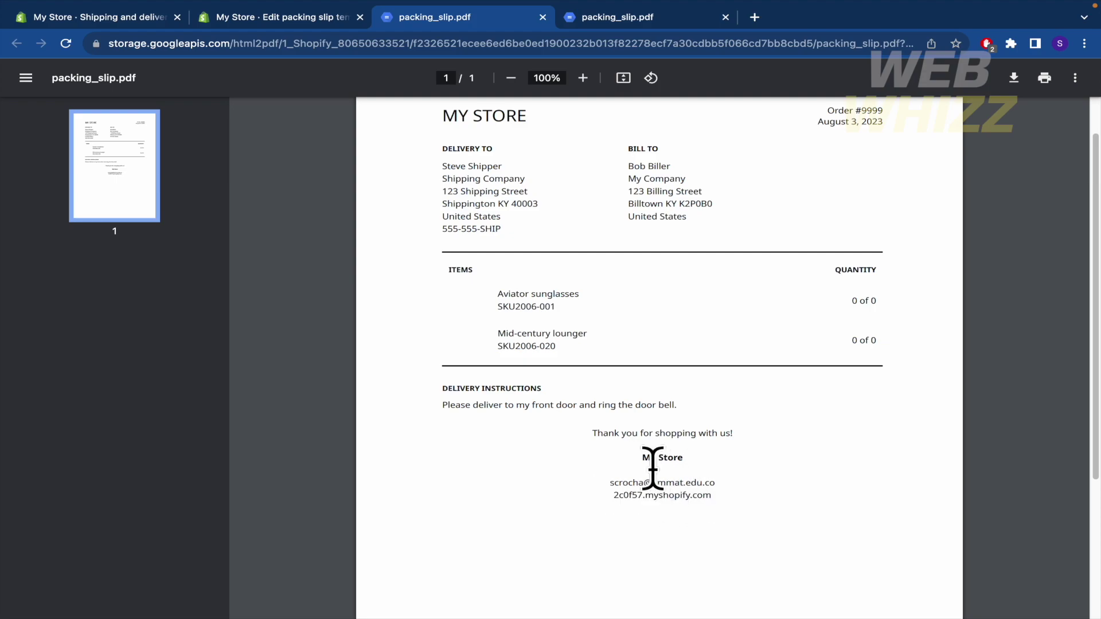
{"action": "left_click", "coordinate": [272, 17]}
{"action": "left_click", "coordinate": [400, 20]}
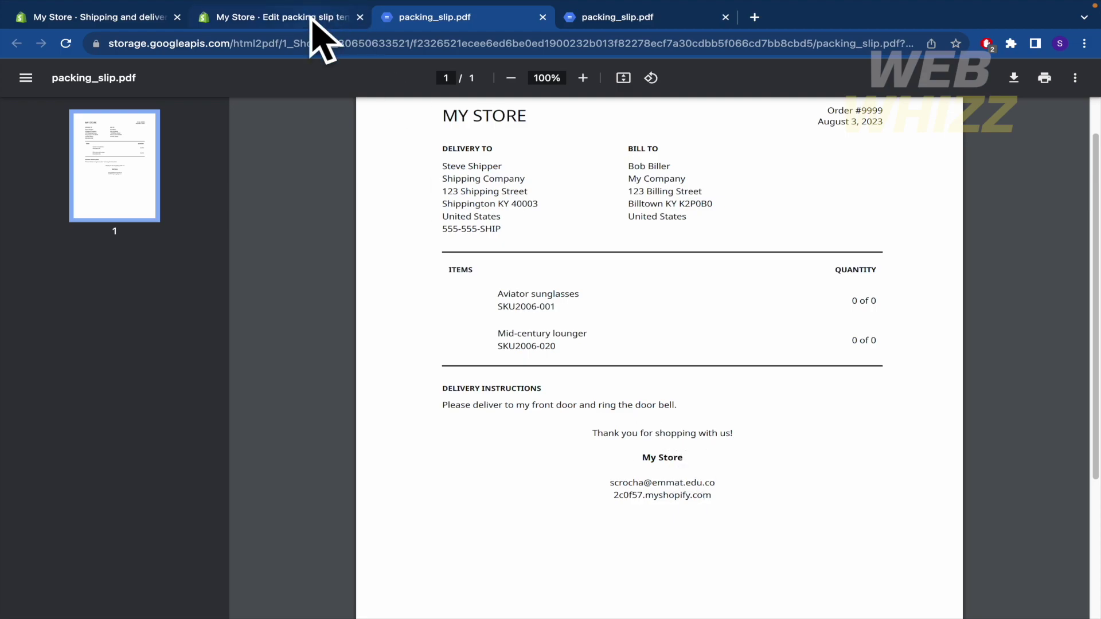
- Remove the leftover blank line 188, save, and preview the PDF again
{"action": "left_click", "coordinate": [321, 40]}
{"action": "key", "text": "BackSpace"}
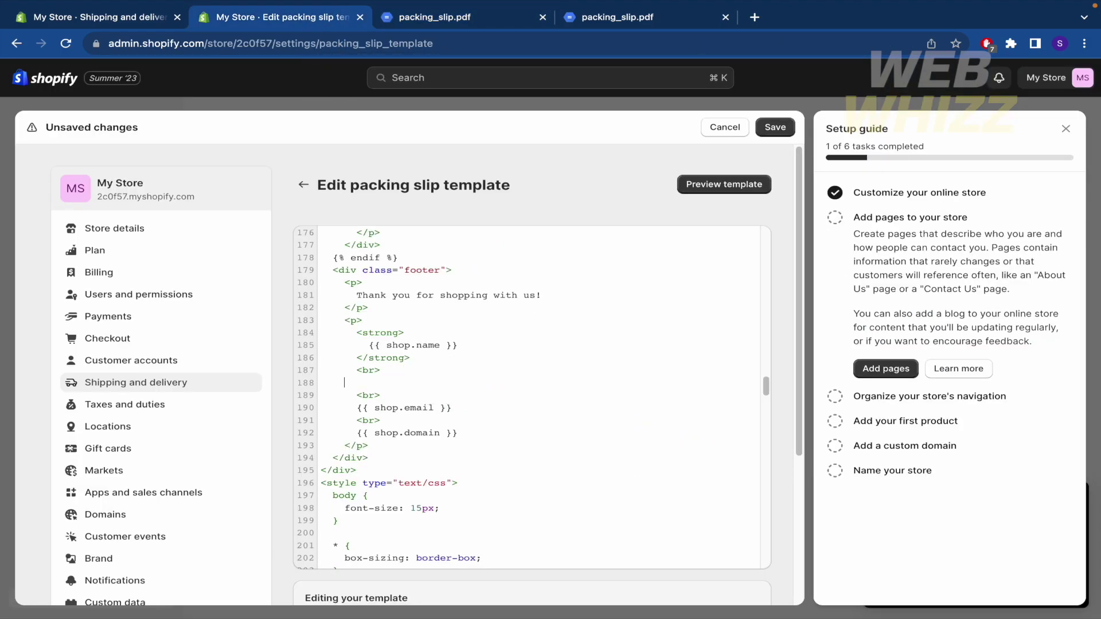
{"action": "key", "text": "BackSpace"}
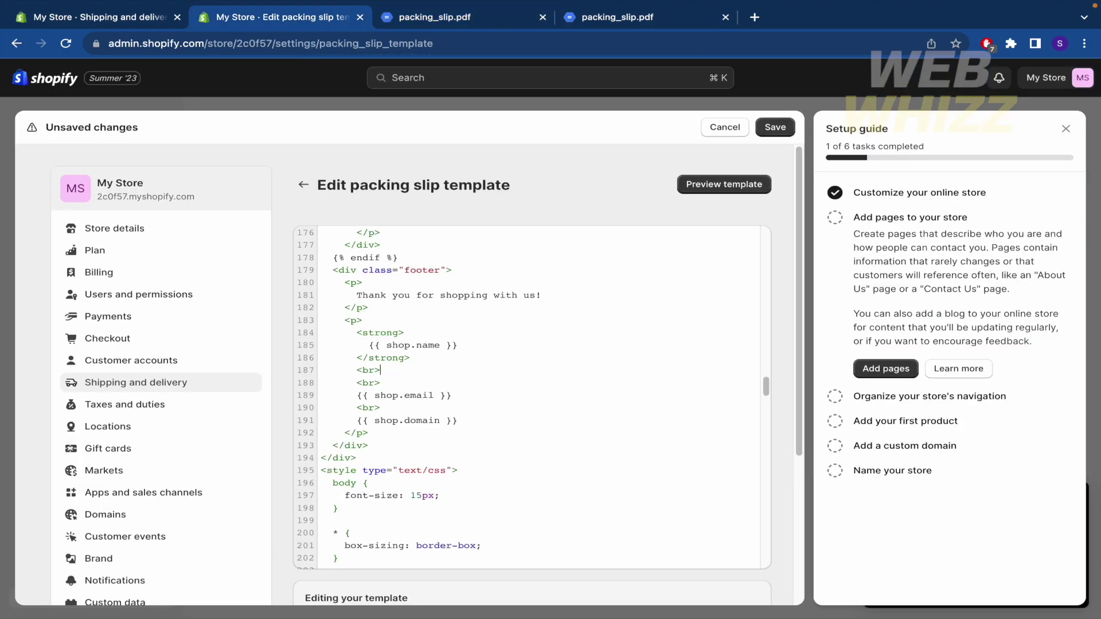
{"action": "left_click", "coordinate": [775, 130]}
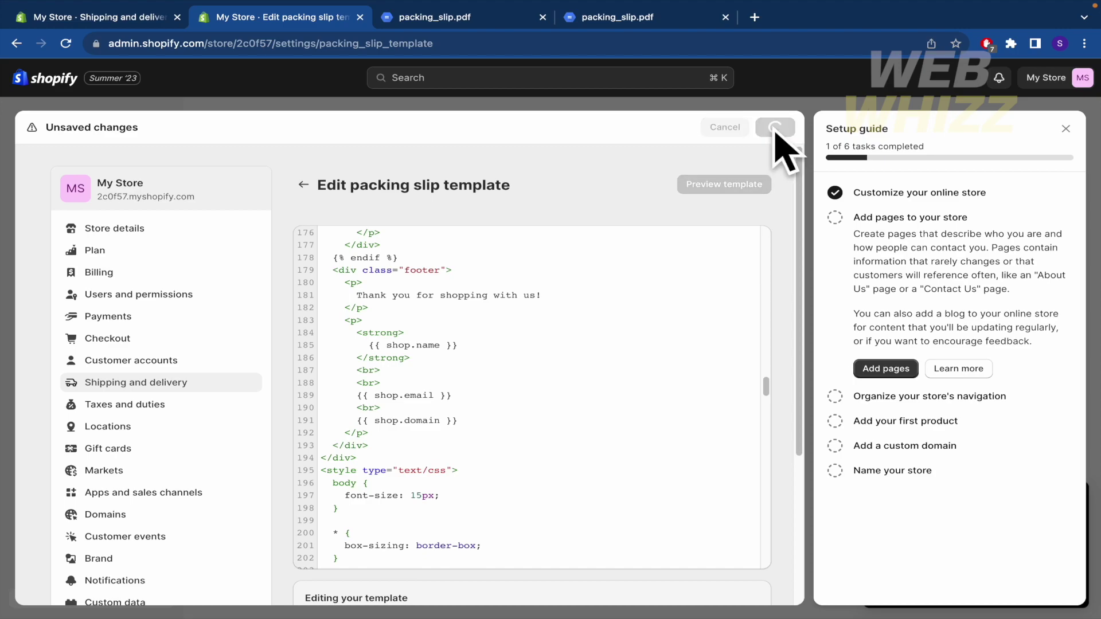
{"action": "left_click", "coordinate": [721, 192]}
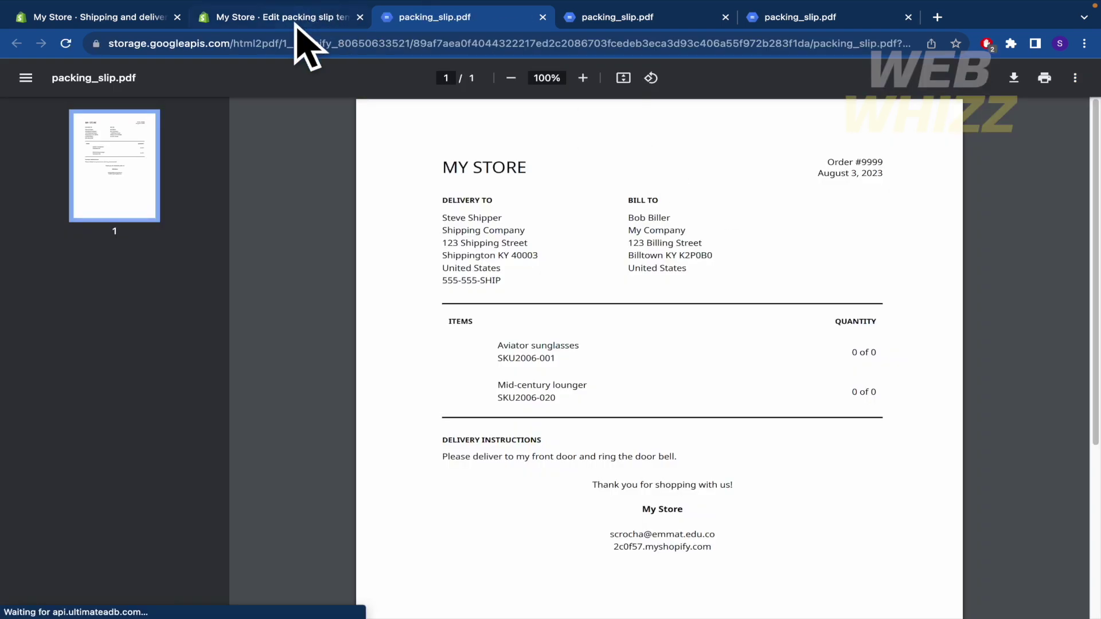
- Delete the extra <br> on line 188, save, and preview the packing slip PDF
{"action": "left_click", "coordinate": [295, 18]}
{"action": "left_click_drag", "start_coordinate": [413, 382], "coordinate": [315, 370]}
{"action": "left_click", "coordinate": [416, 383]}
{"action": "key", "text": "BackSpace"}
{"action": "key", "text": "BackSpace"}
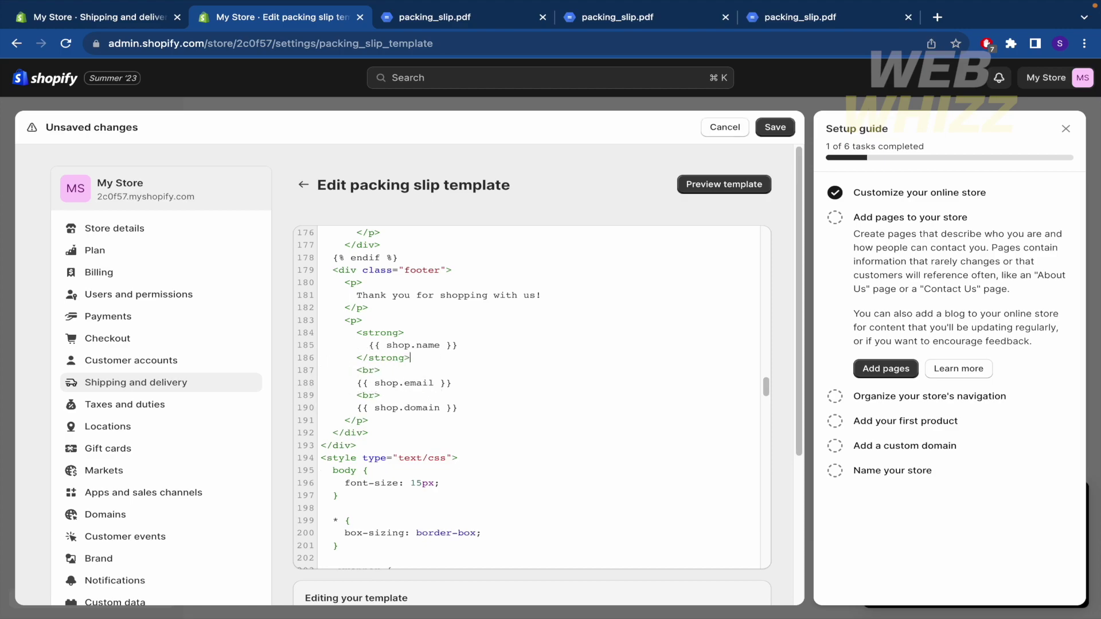
{"action": "left_click", "coordinate": [775, 126]}
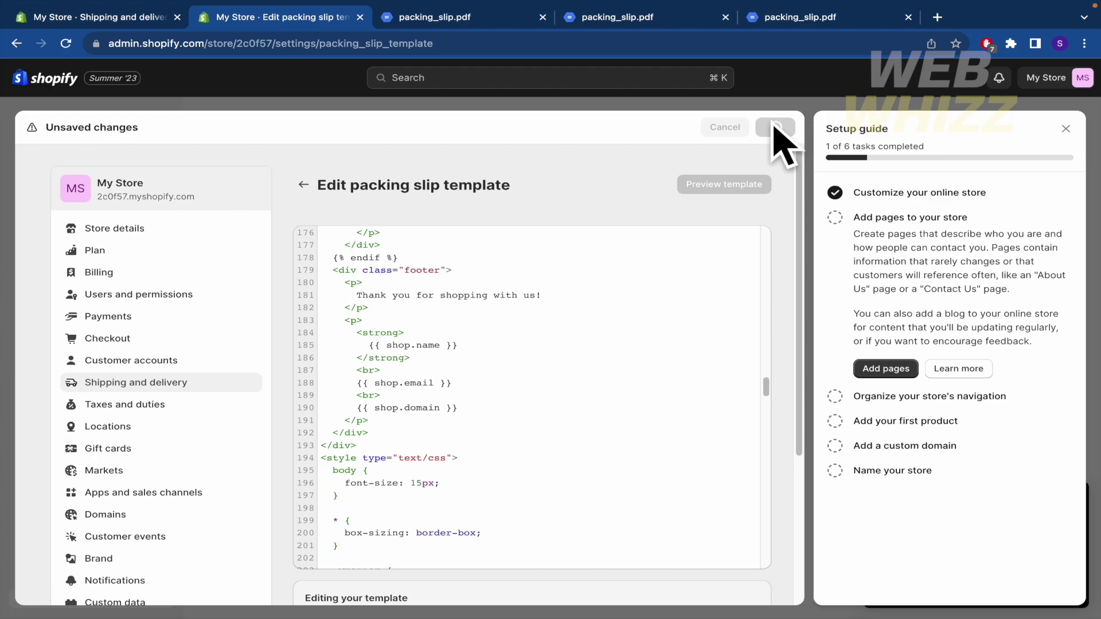
{"action": "left_click", "coordinate": [753, 184]}
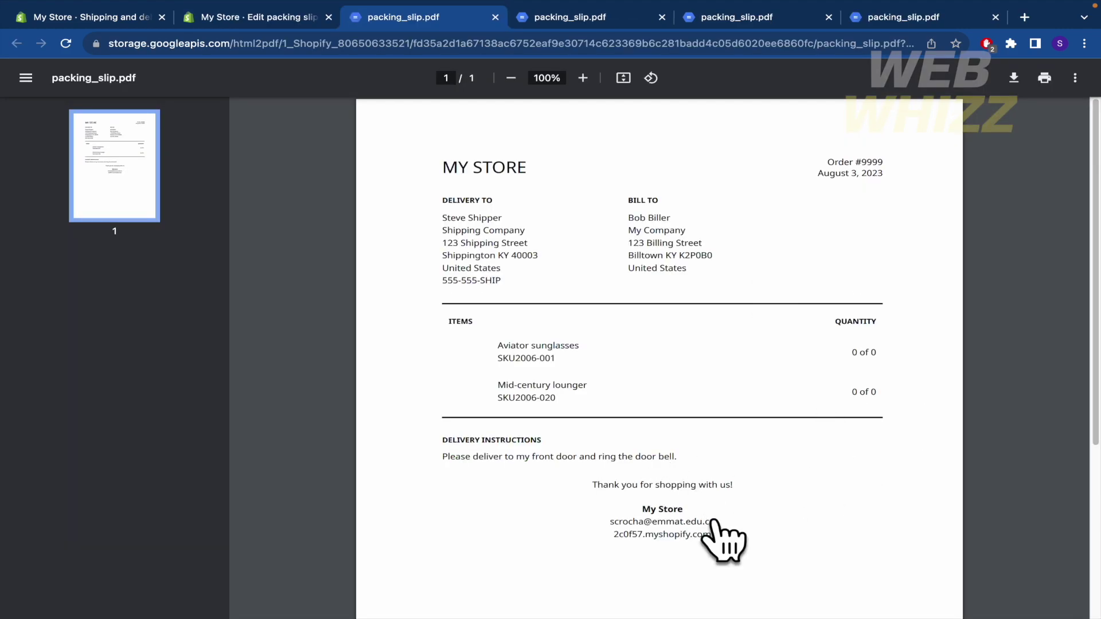
- Compare the new PDF footer against the first PDF preview
{"action": "left_click", "coordinate": [250, 17]}
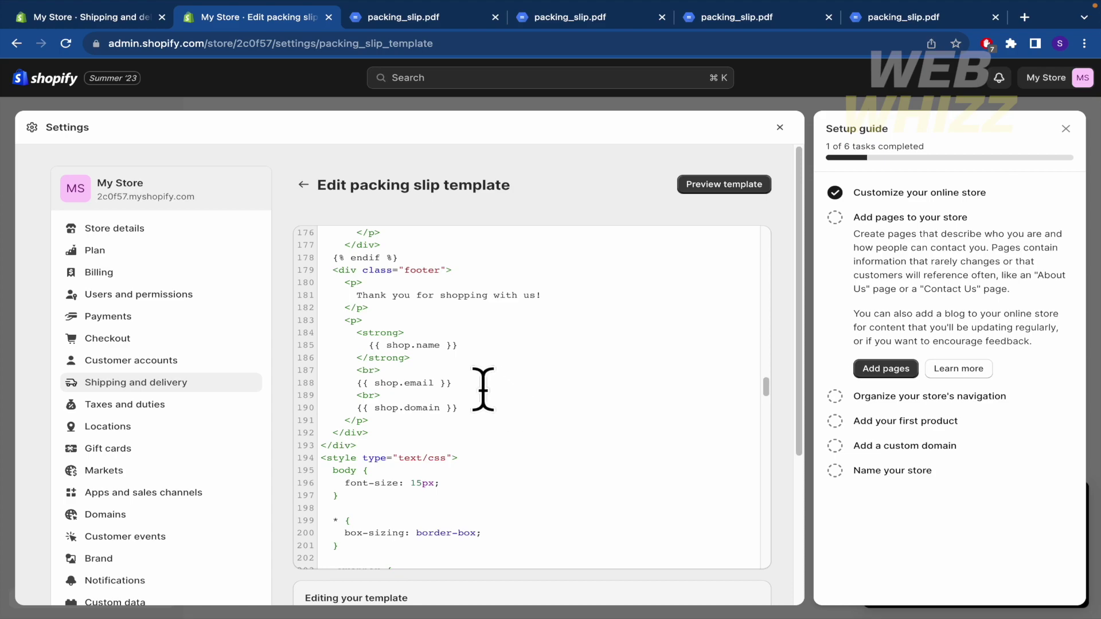
{"action": "left_click", "coordinate": [428, 18]}
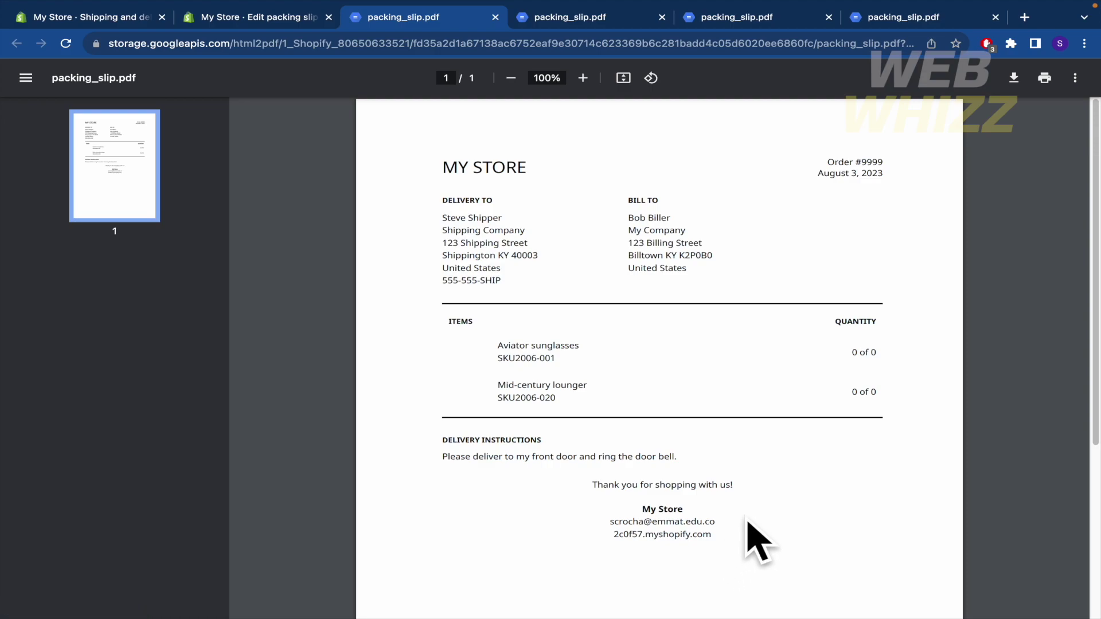
{"action": "left_click", "coordinate": [299, 42]}
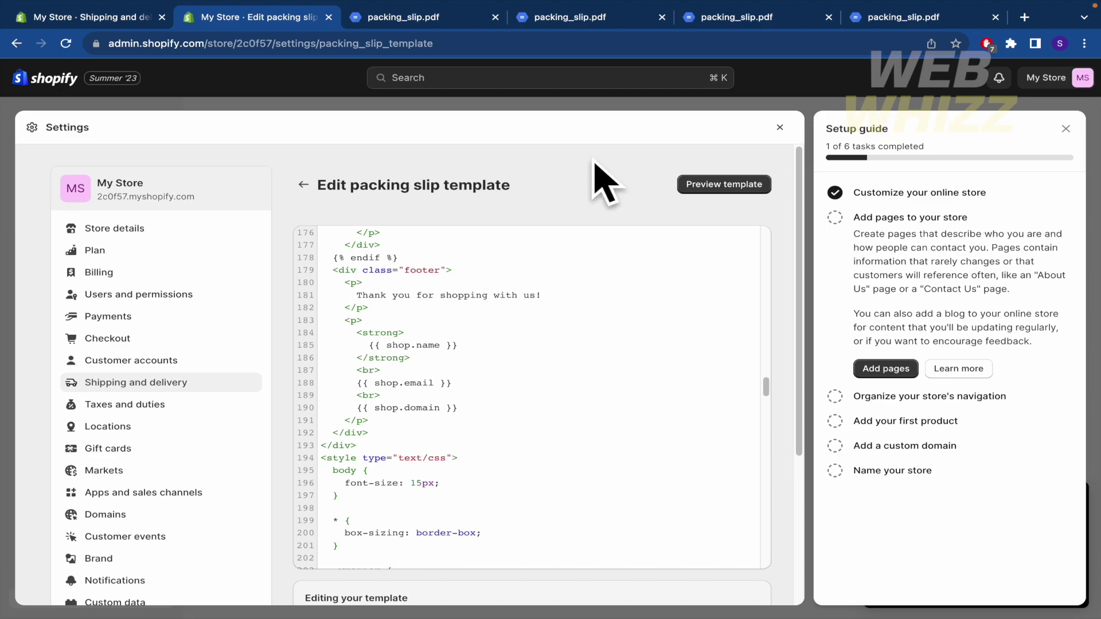
- Revert the packing slip template to default and confirm
{"action": "scroll", "coordinate": [478, 513], "scroll_direction": "down", "scroll_amount": 3}
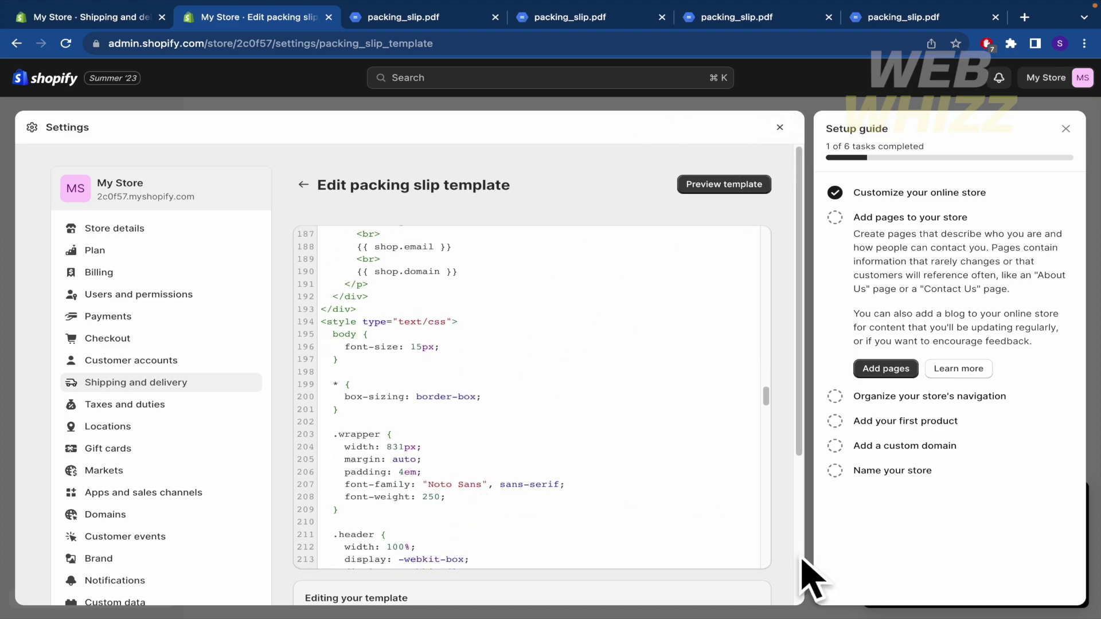
{"action": "scroll", "coordinate": [803, 585], "scroll_direction": "down", "scroll_amount": 3}
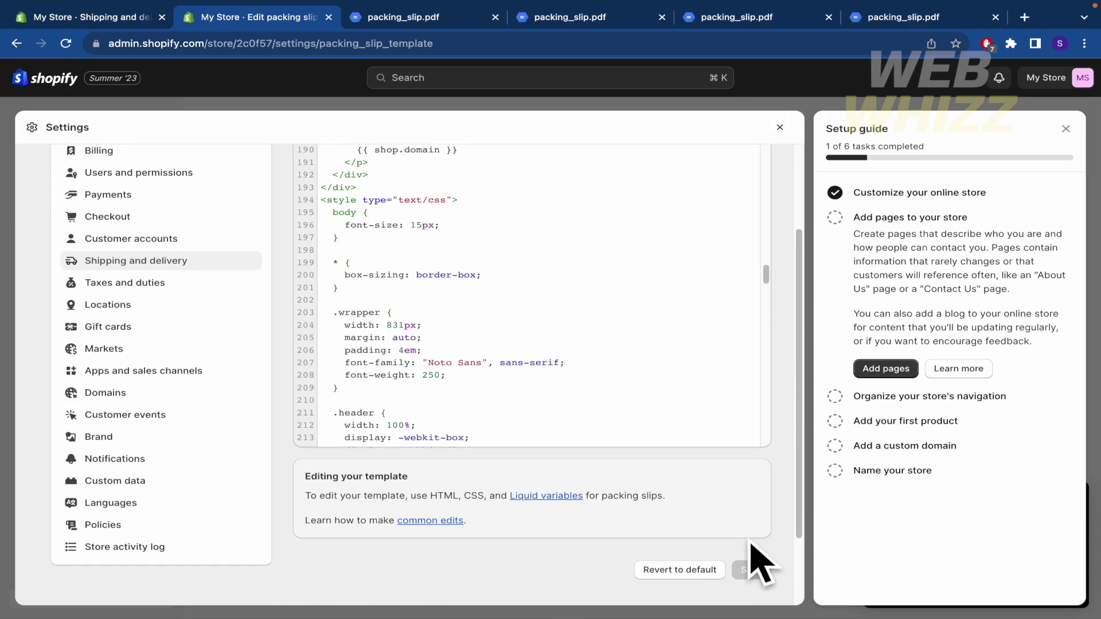
{"action": "scroll", "coordinate": [631, 576], "scroll_direction": "down", "scroll_amount": 1}
{"action": "left_click", "coordinate": [678, 538]}
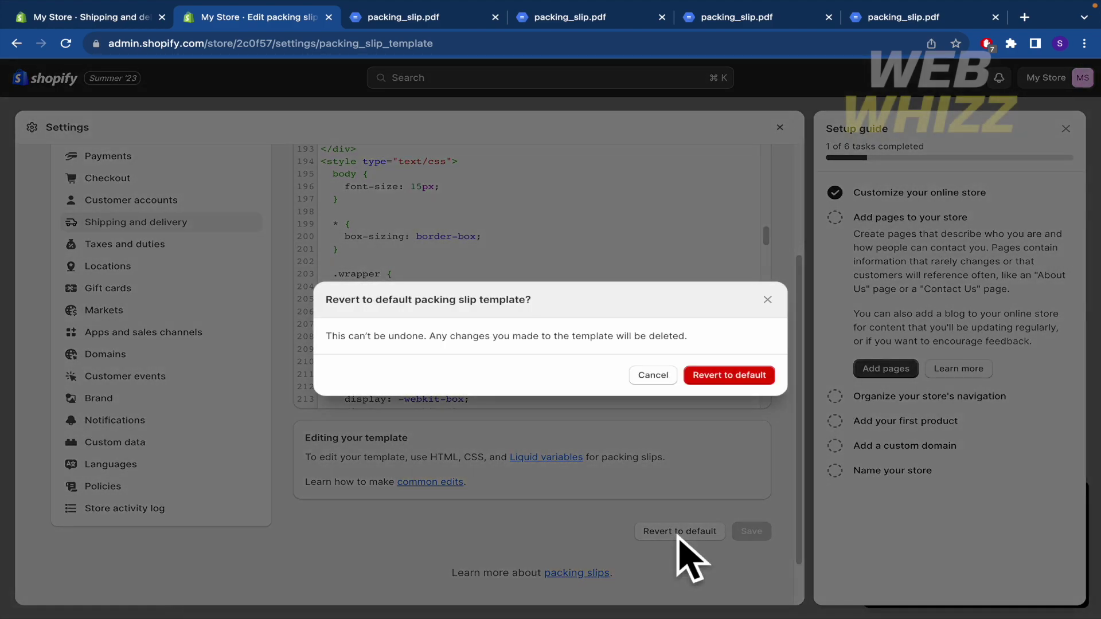
{"action": "left_click", "coordinate": [728, 376]}
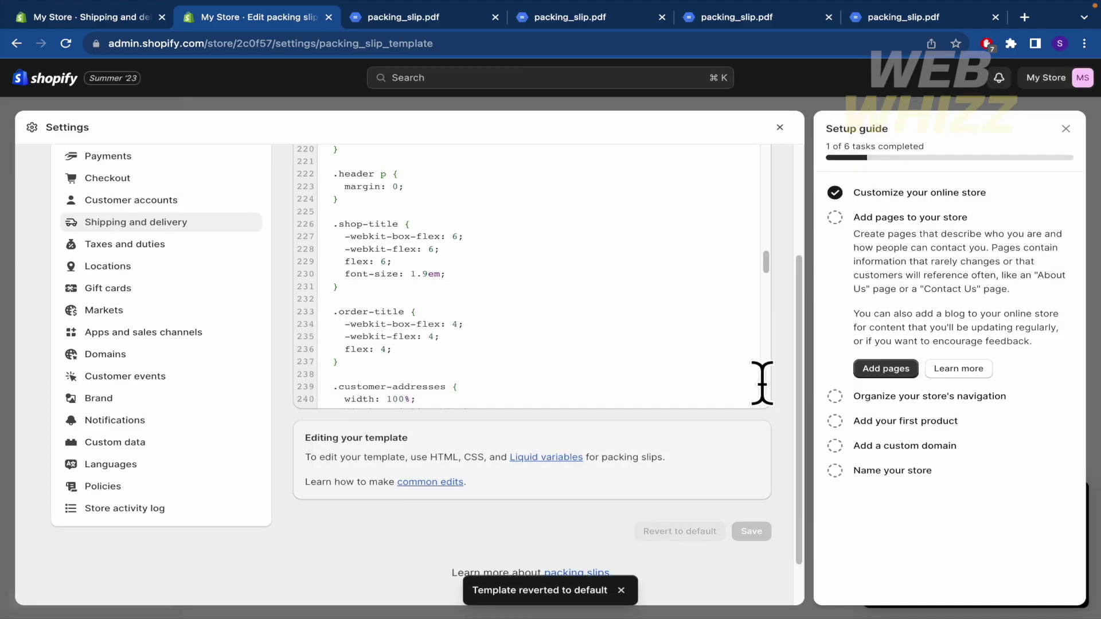
- Close the surplus packing_slip.pdf preview tabs
{"action": "scroll", "coordinate": [785, 417], "scroll_direction": "up", "scroll_amount": 4}
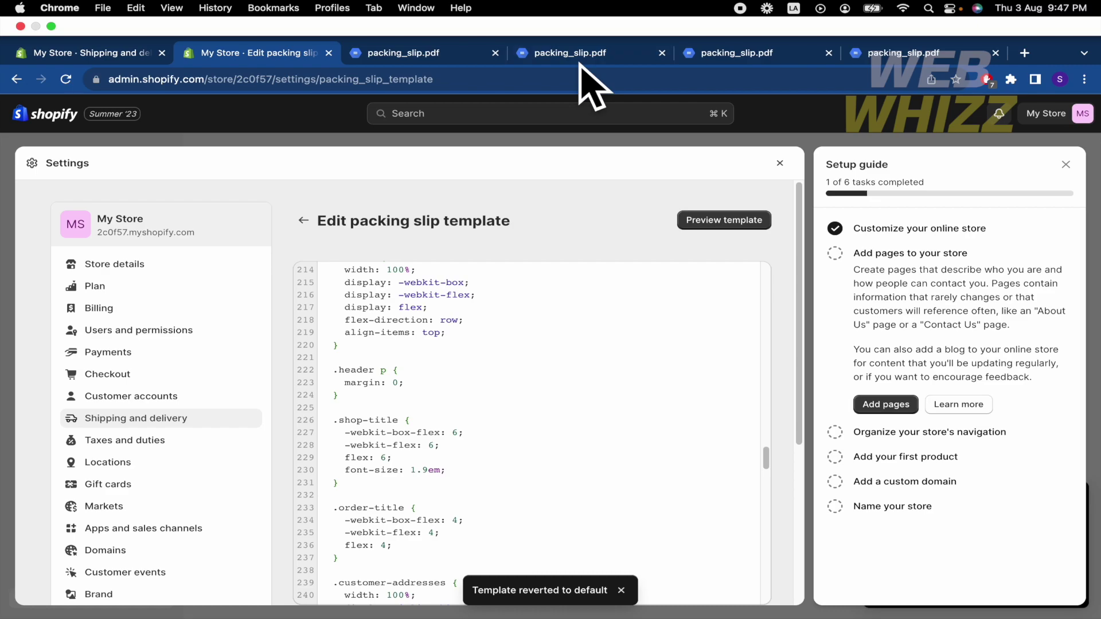
{"action": "left_click", "coordinate": [451, 53]}
{"action": "left_click", "coordinate": [662, 54]}
{"action": "left_click", "coordinate": [661, 53]}
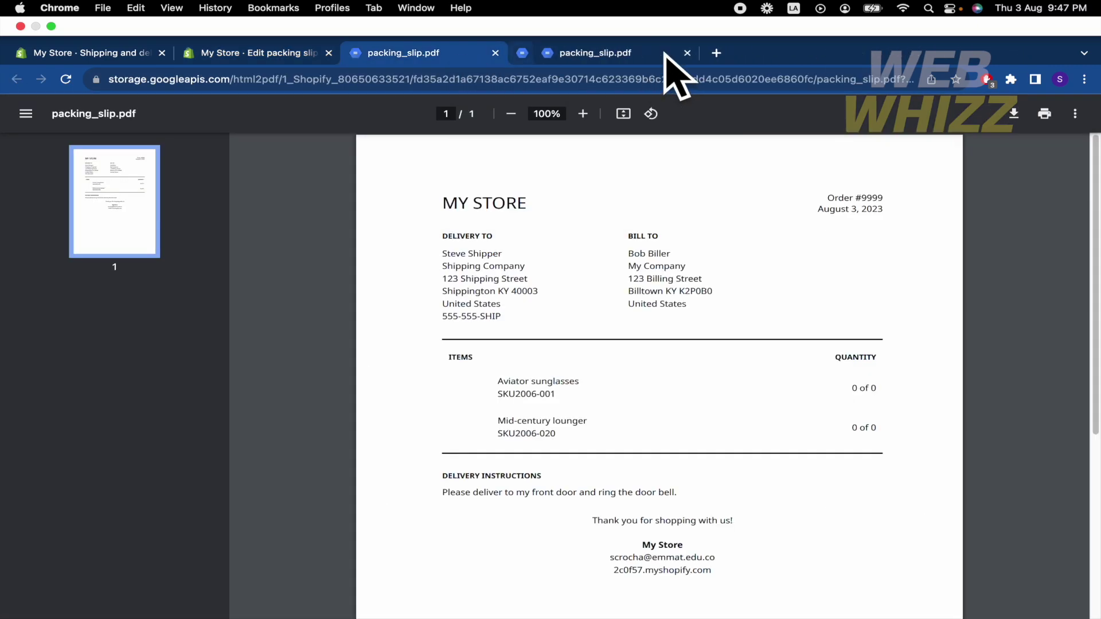
{"action": "left_click", "coordinate": [653, 59]}
- Close the remaining packing_slip.pdf tabs, leaving the Edit packing slip template tab
{"action": "left_click", "coordinate": [495, 53]}
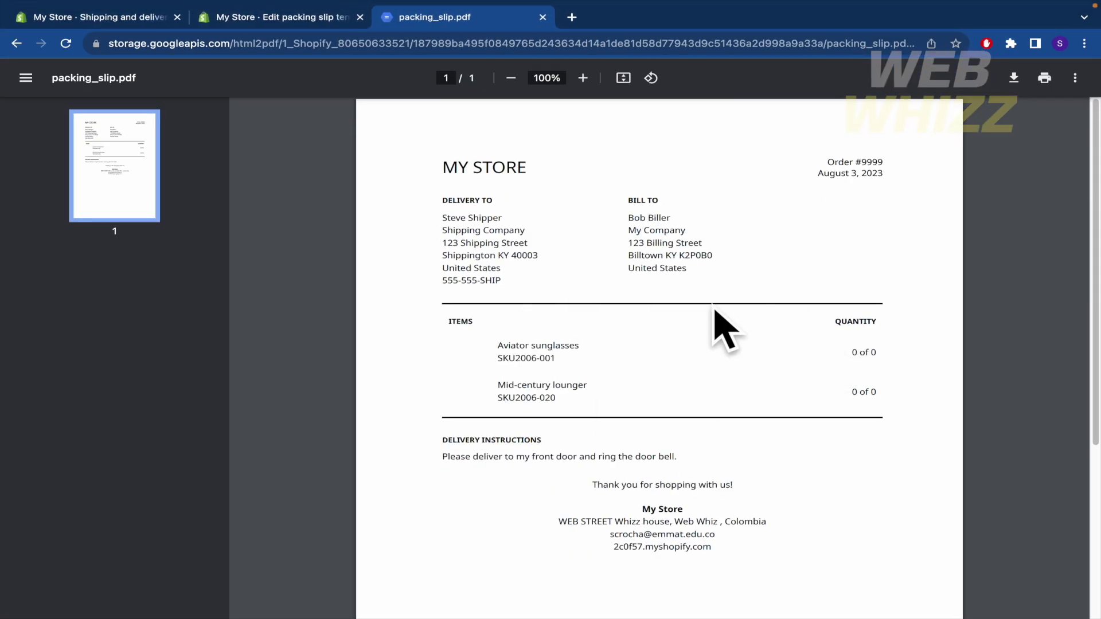
{"action": "left_click", "coordinate": [543, 17]}
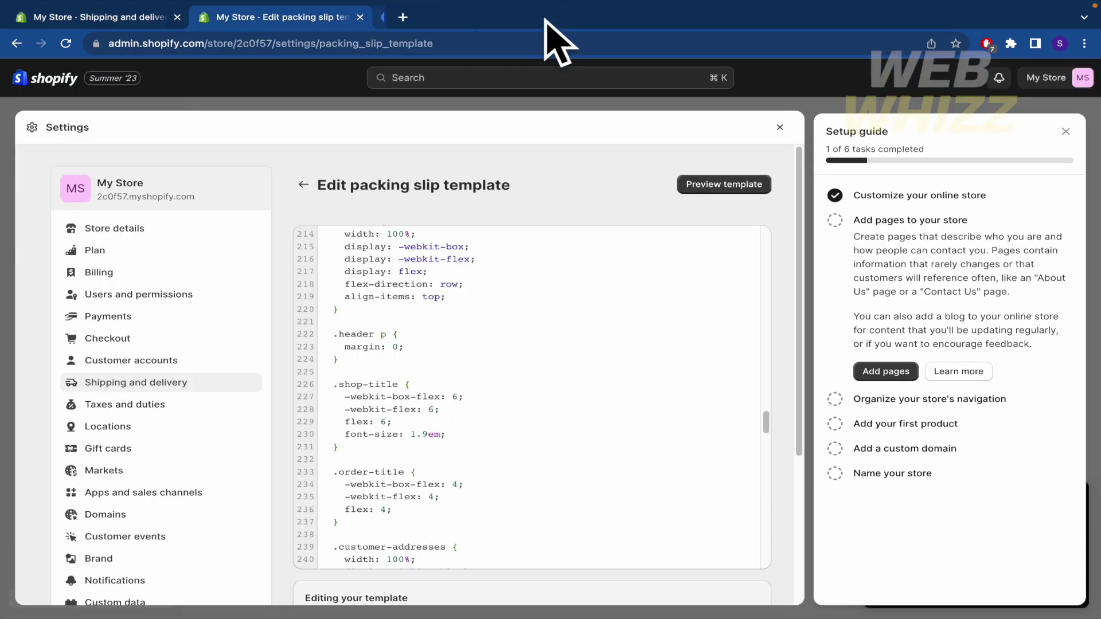